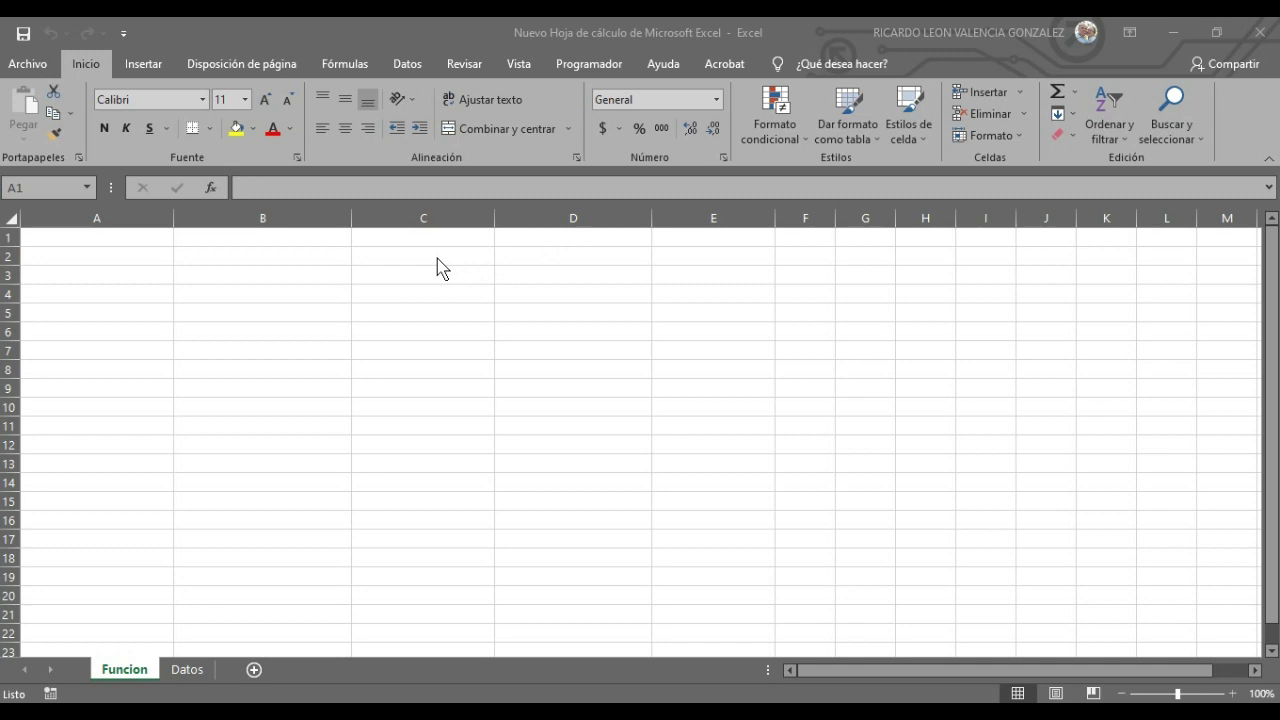
# Step: Select cells around B3 on the Funcion sheet
pyautogui.click(254, 289)
pyautogui.click(256, 278)
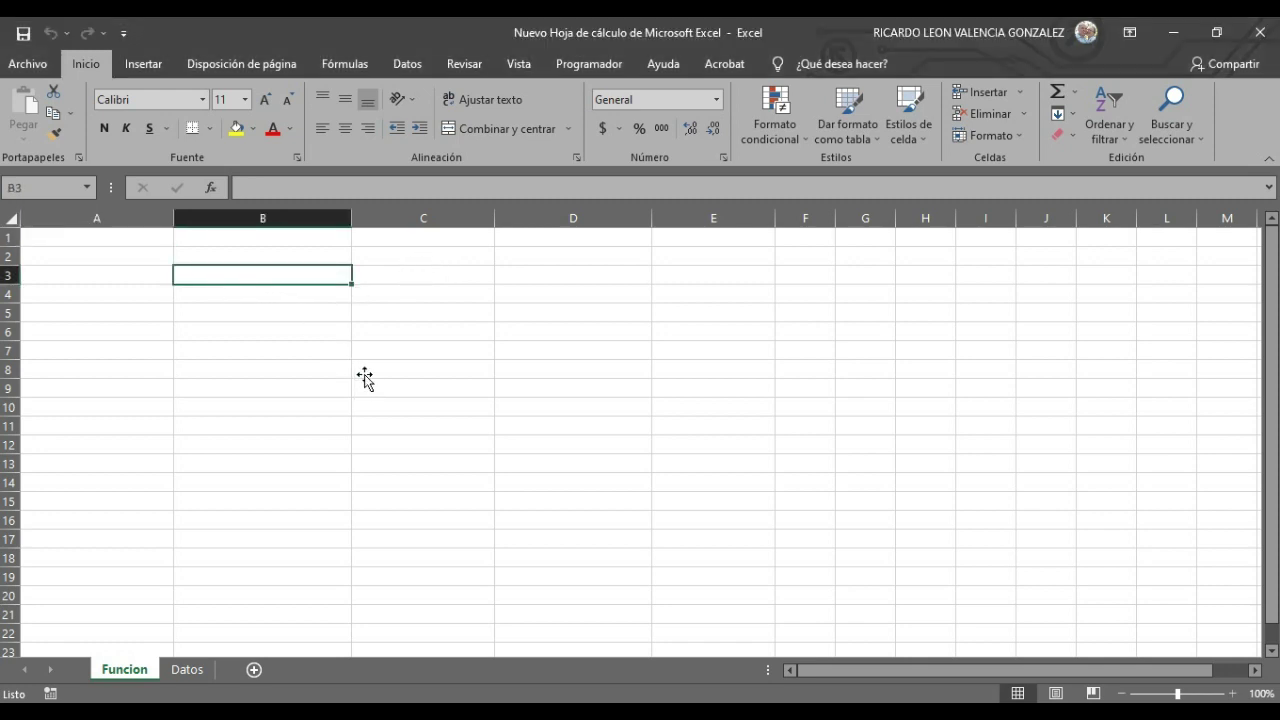
pyautogui.click(363, 377)
pyautogui.click(289, 278)
# Step: Select the names in A2:A9 on the Datos sheet
pyautogui.click(185, 669)
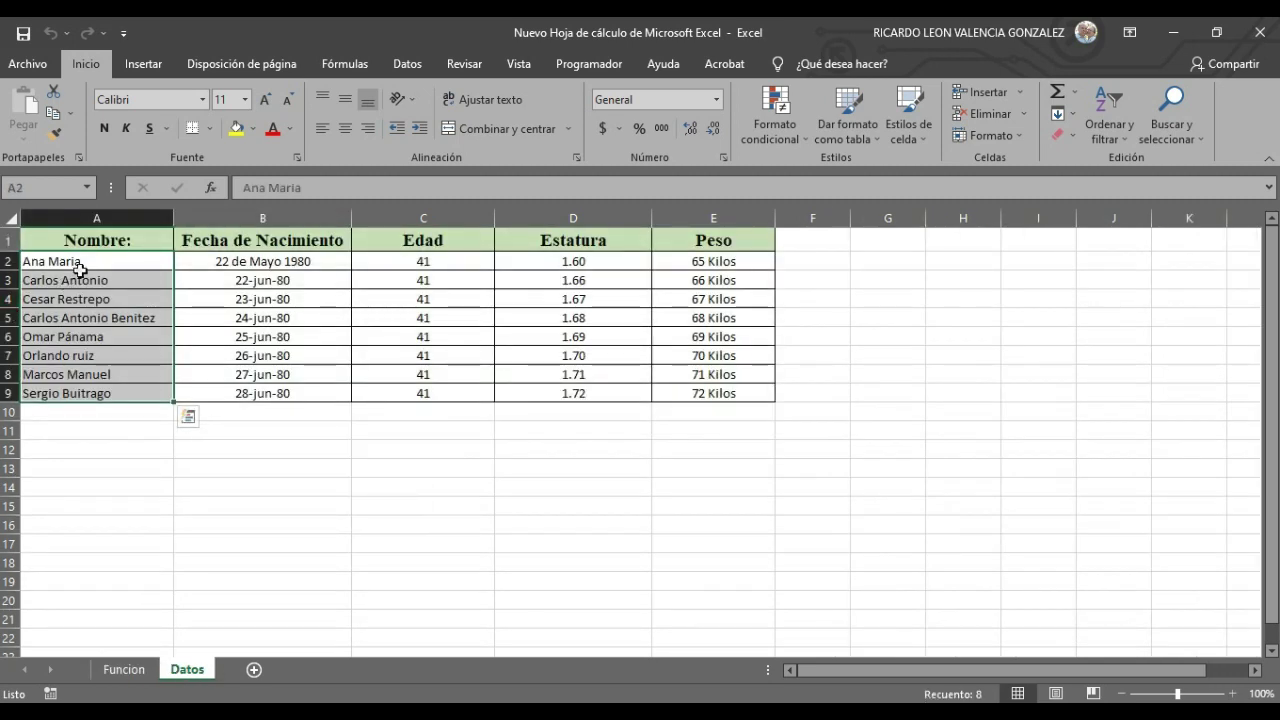
pyautogui.moveTo(86, 262); pyautogui.dragTo(94, 391)
pyautogui.click(96, 449)
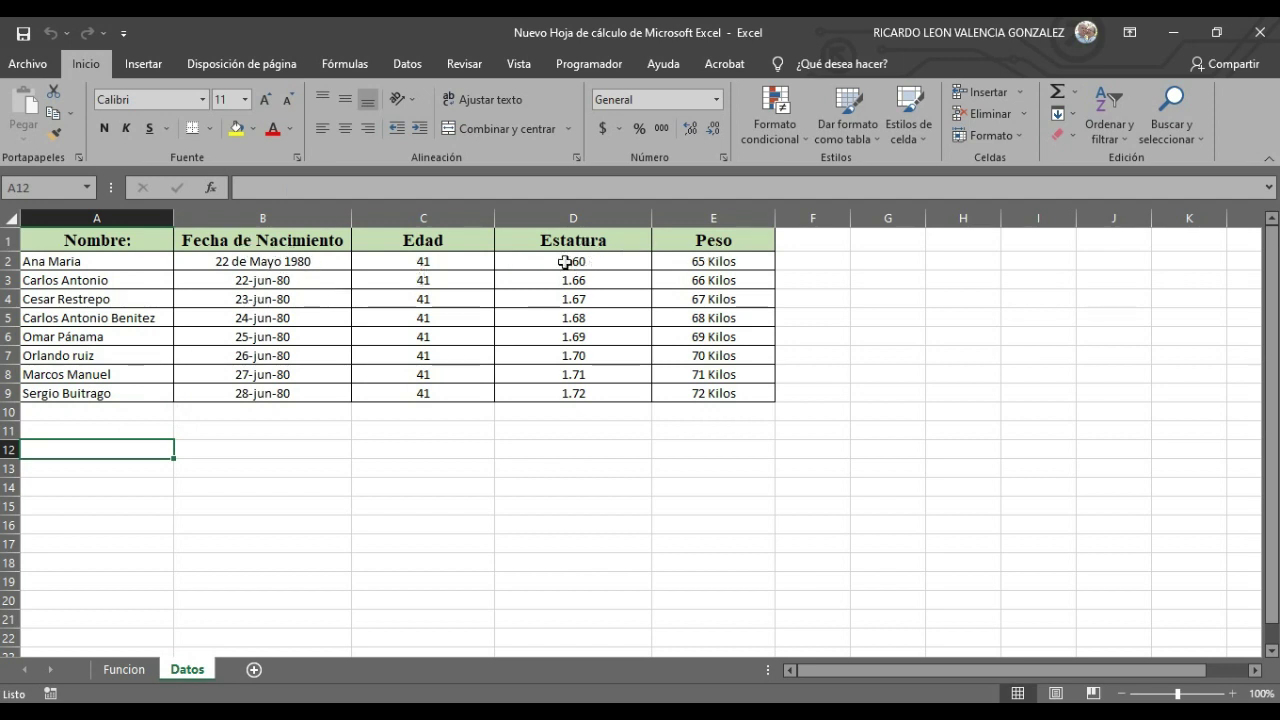
pyautogui.click(77, 261)
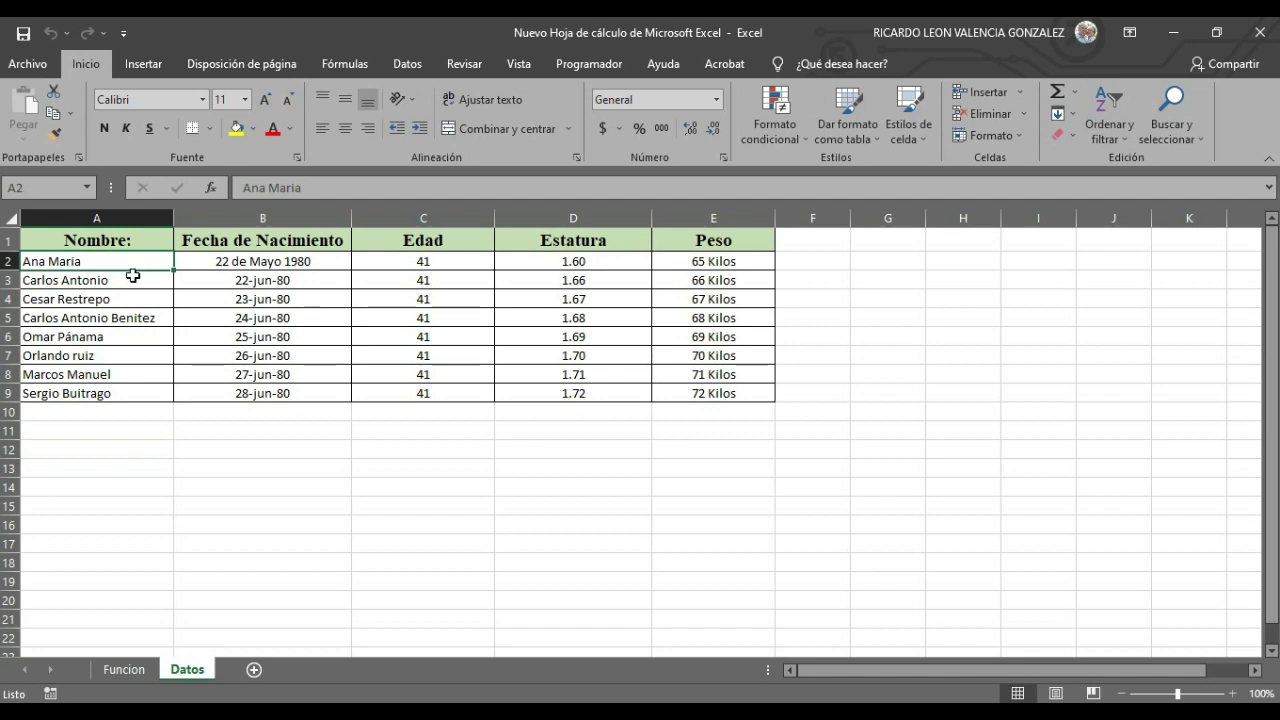
pyautogui.moveTo(133, 275); pyautogui.dragTo(133, 390)
# Step: Return to Funcion, select cell B4, and show the Datos ribbon
pyautogui.click(110, 668)
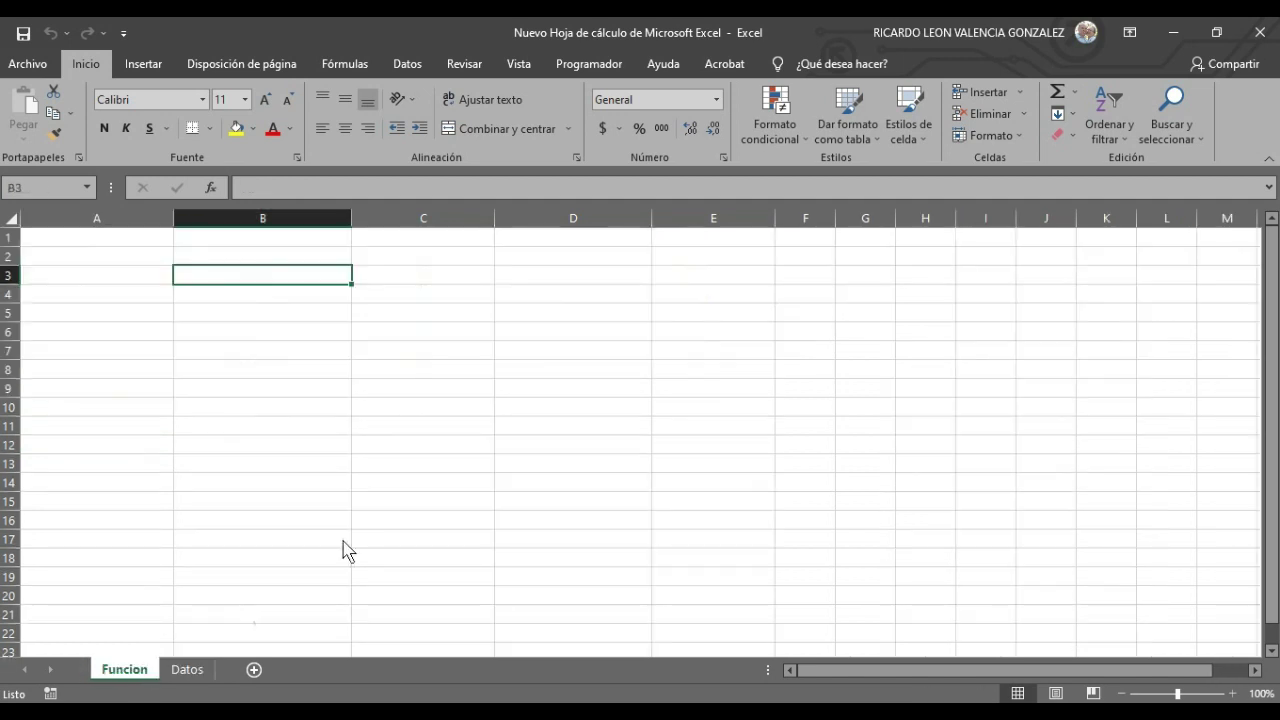
pyautogui.click(251, 294)
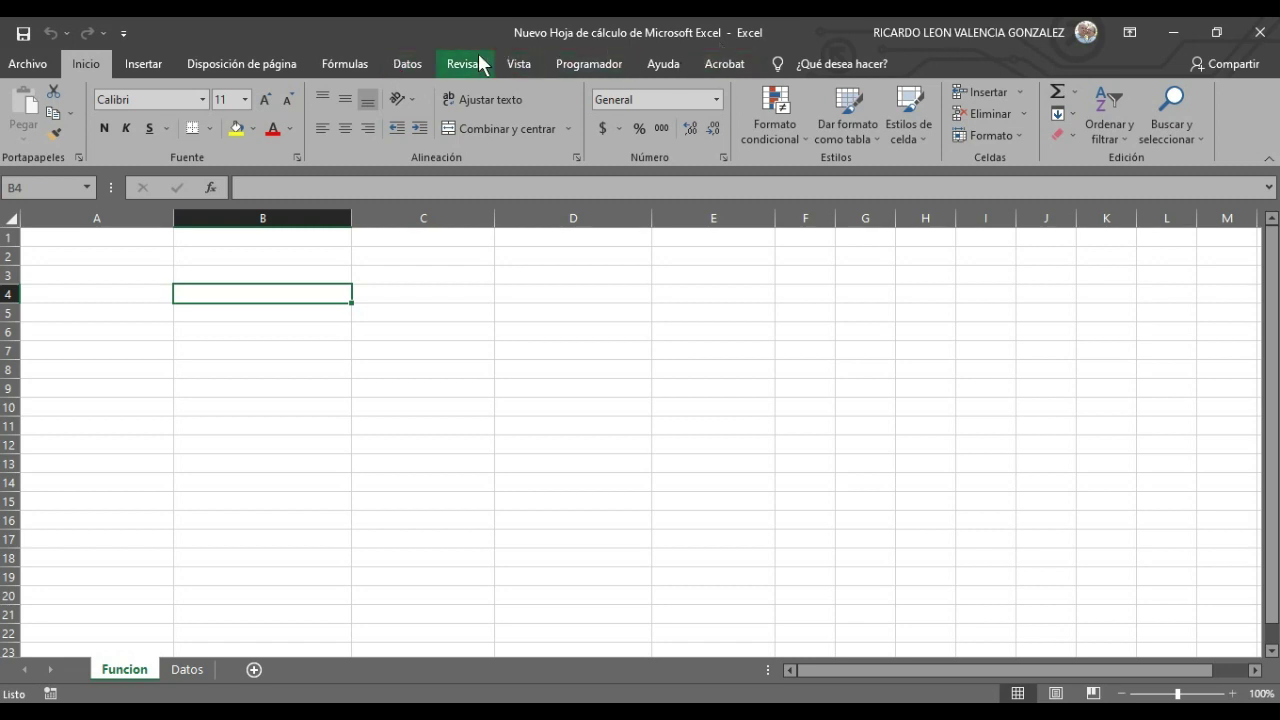
pyautogui.click(411, 75)
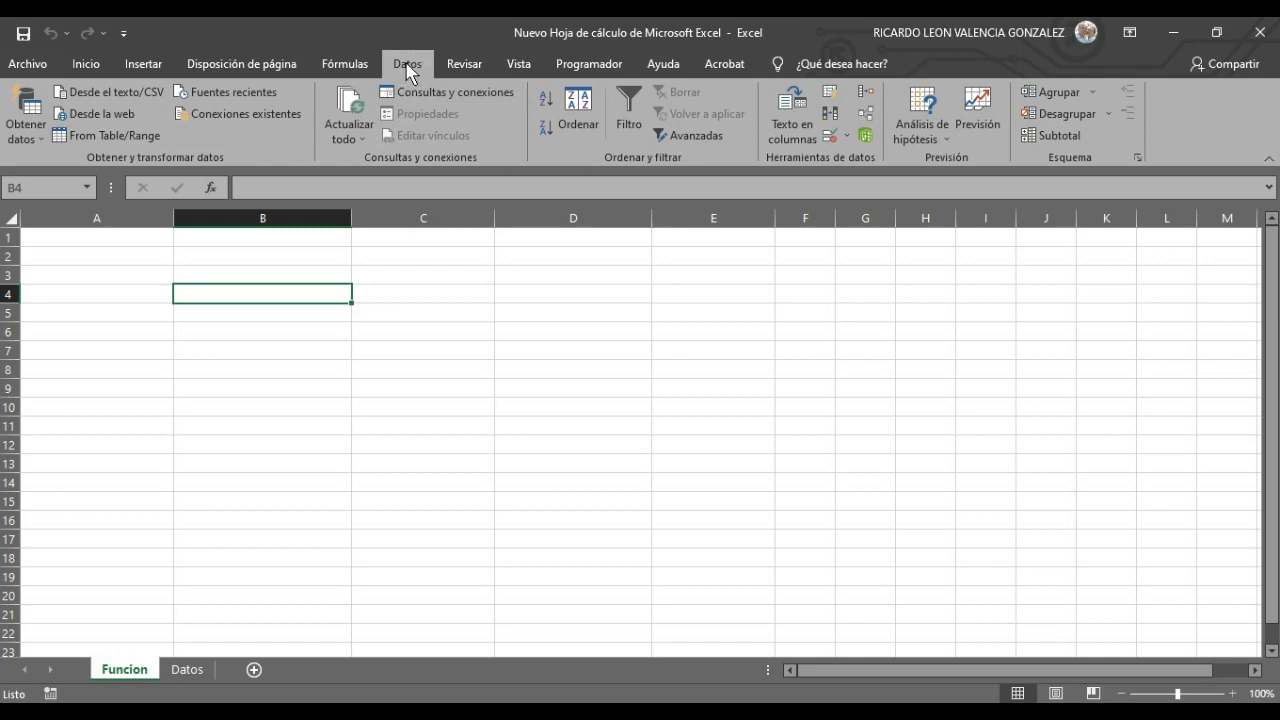
# Step: Open Validación de datos for B4, set Permitir to Lista, and collapse the Origen field
pyautogui.click(846, 138)
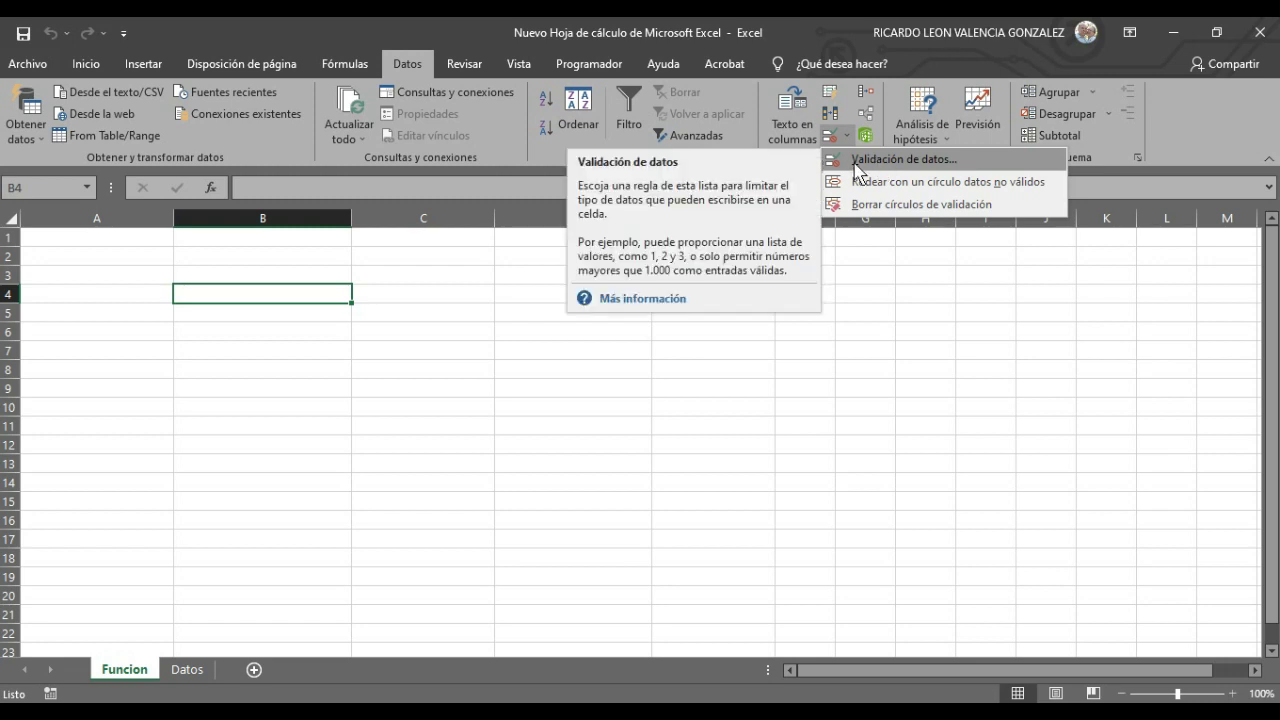
pyautogui.click(918, 162)
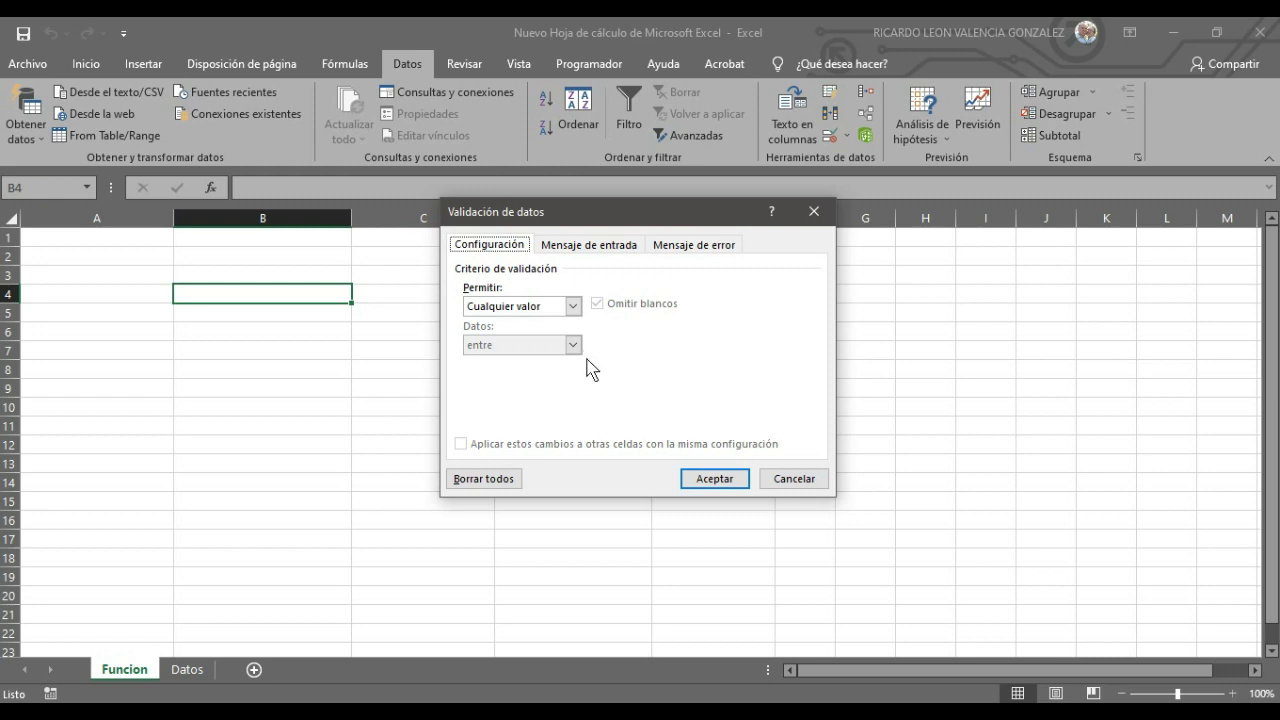
pyautogui.click(574, 307)
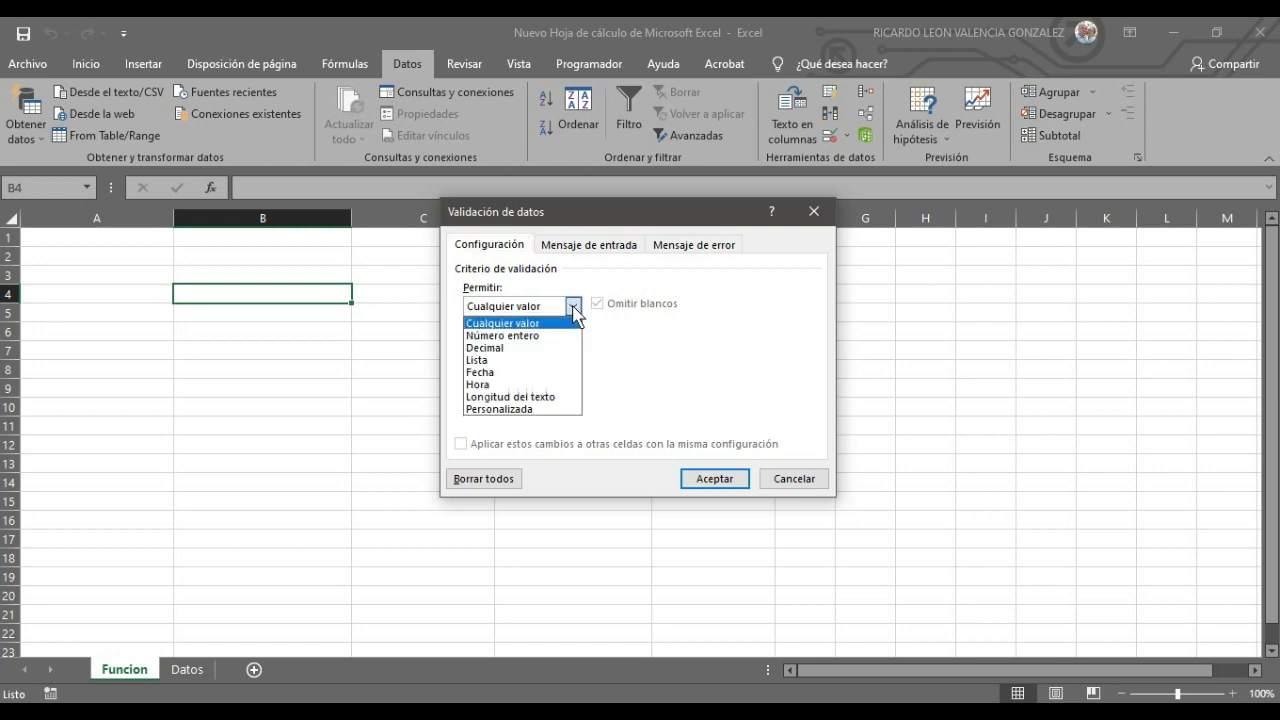
pyautogui.click(478, 360)
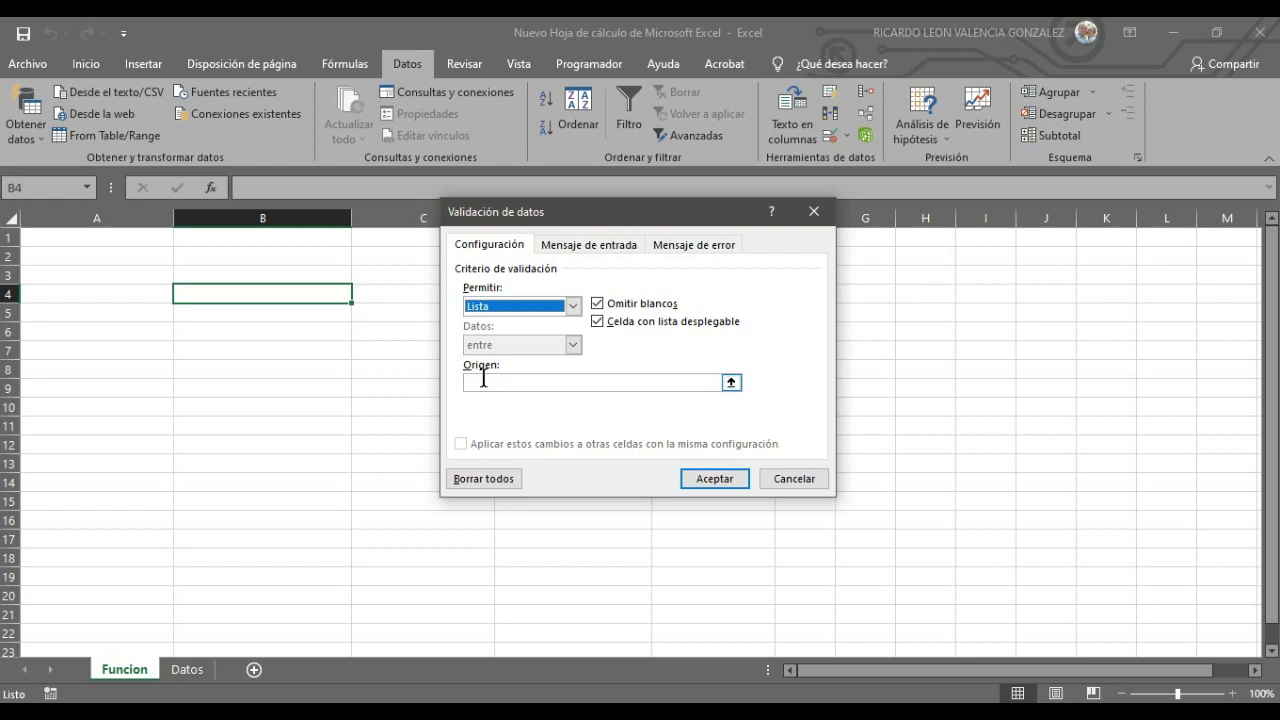
pyautogui.click(731, 384)
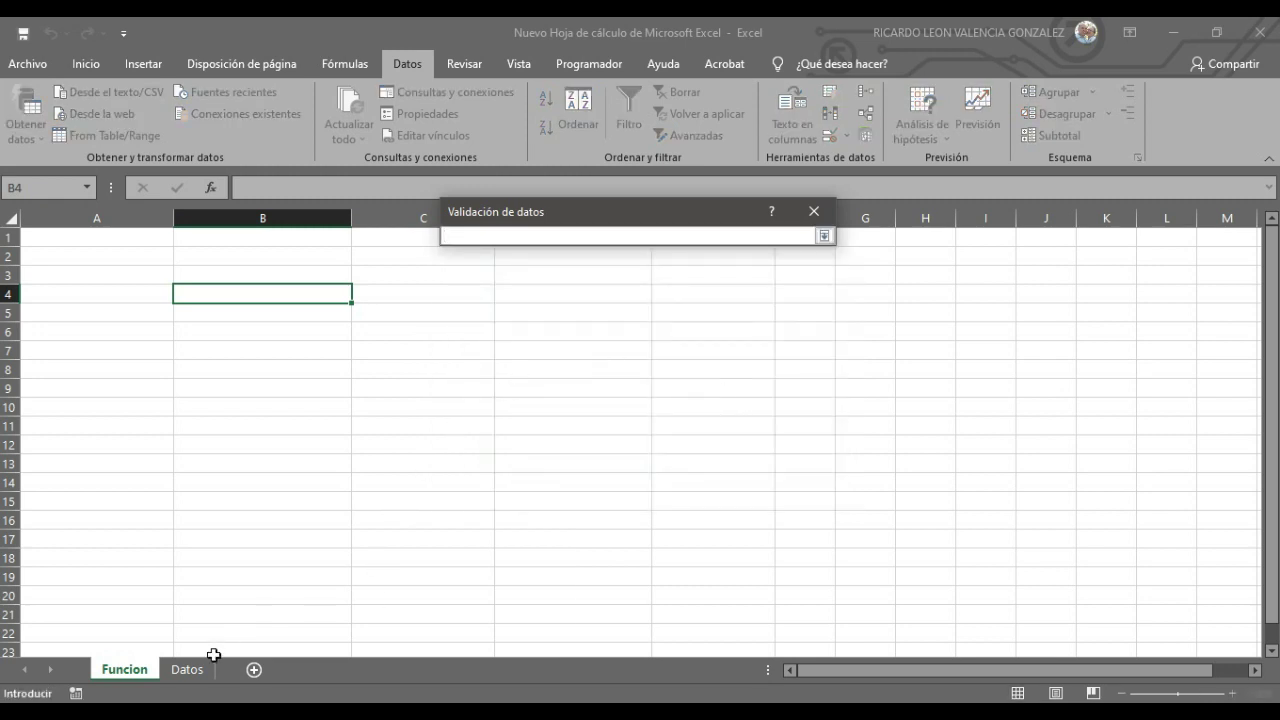
# Step: Set the list source to Datos!$A$2:$A$9 and confirm with Aceptar
pyautogui.click(186, 669)
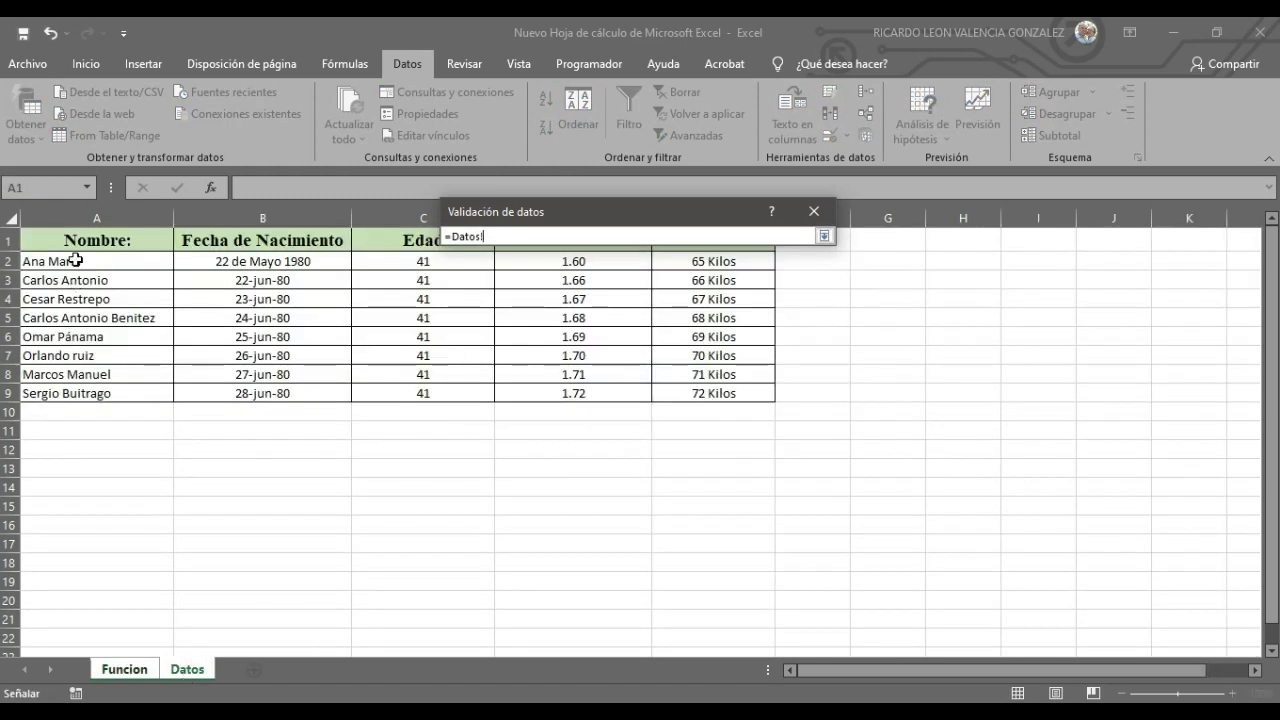
pyautogui.moveTo(76, 260); pyautogui.dragTo(95, 396)
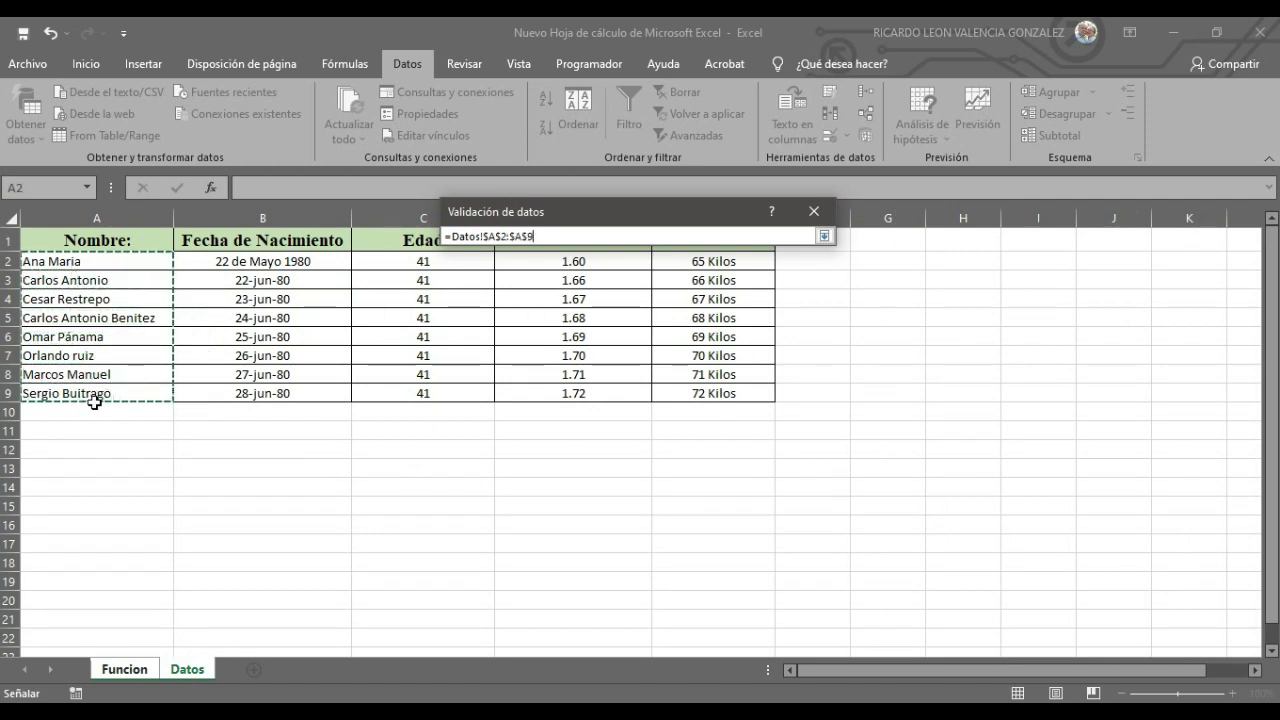
pyautogui.press('Return')
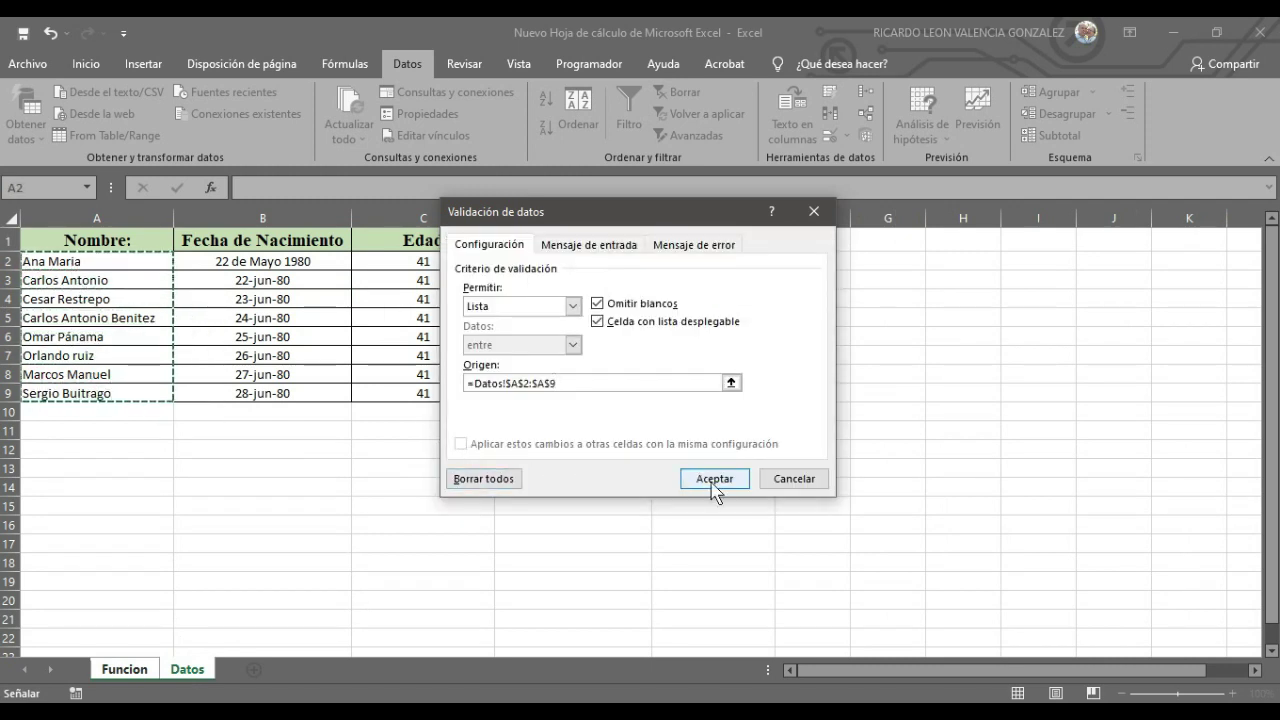
pyautogui.click(720, 480)
pyautogui.click(457, 422)
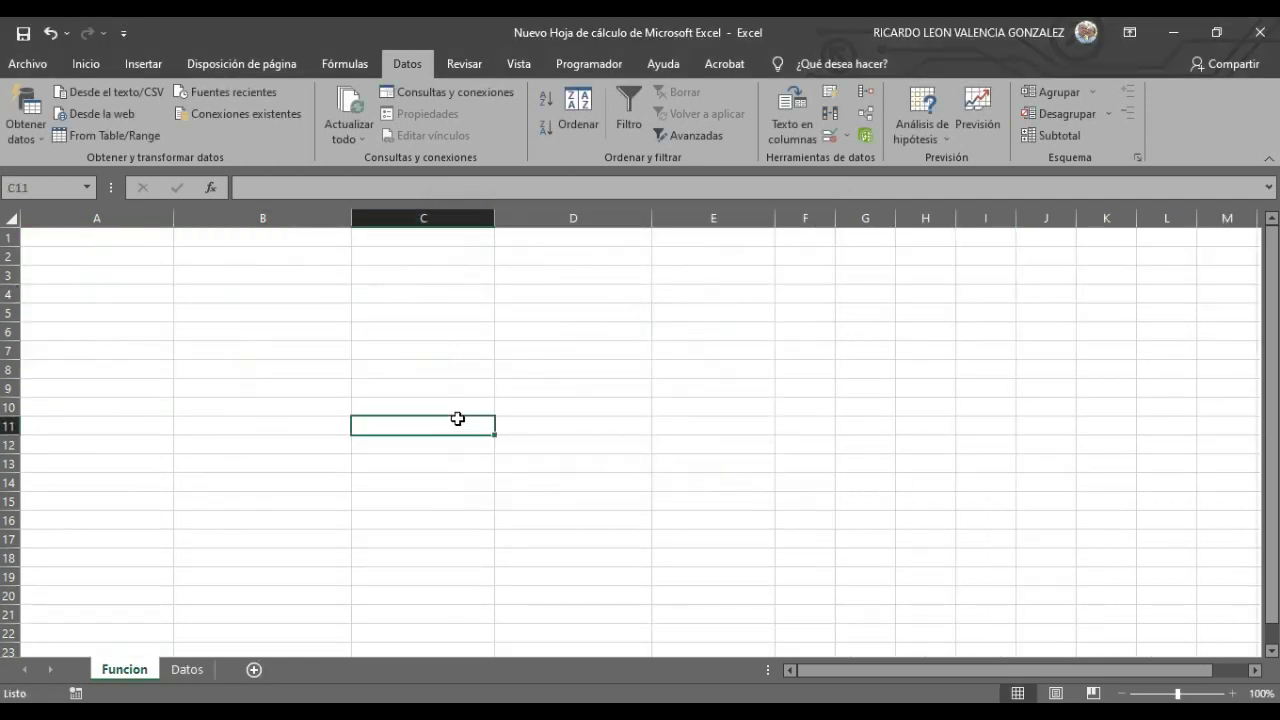
# Step: Apply the light green Fill Color from Inicio to cell B4
pyautogui.click(312, 298)
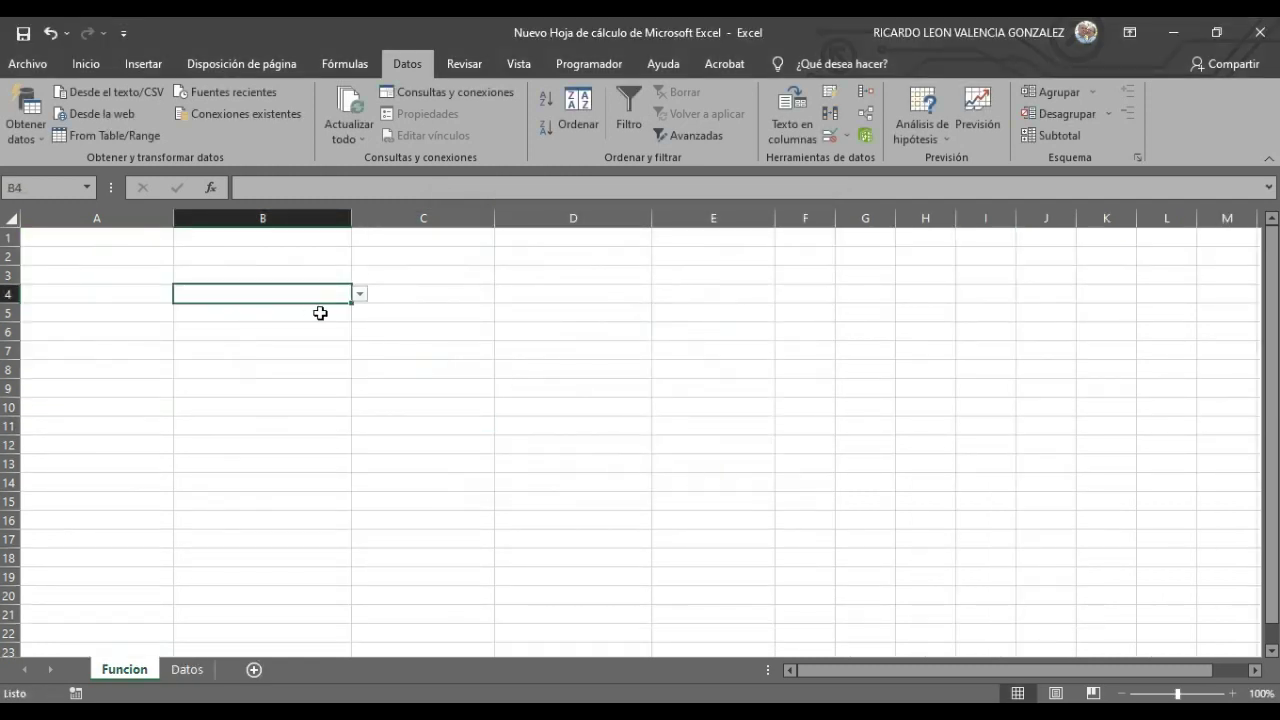
pyautogui.click(86, 63)
pyautogui.click(253, 128)
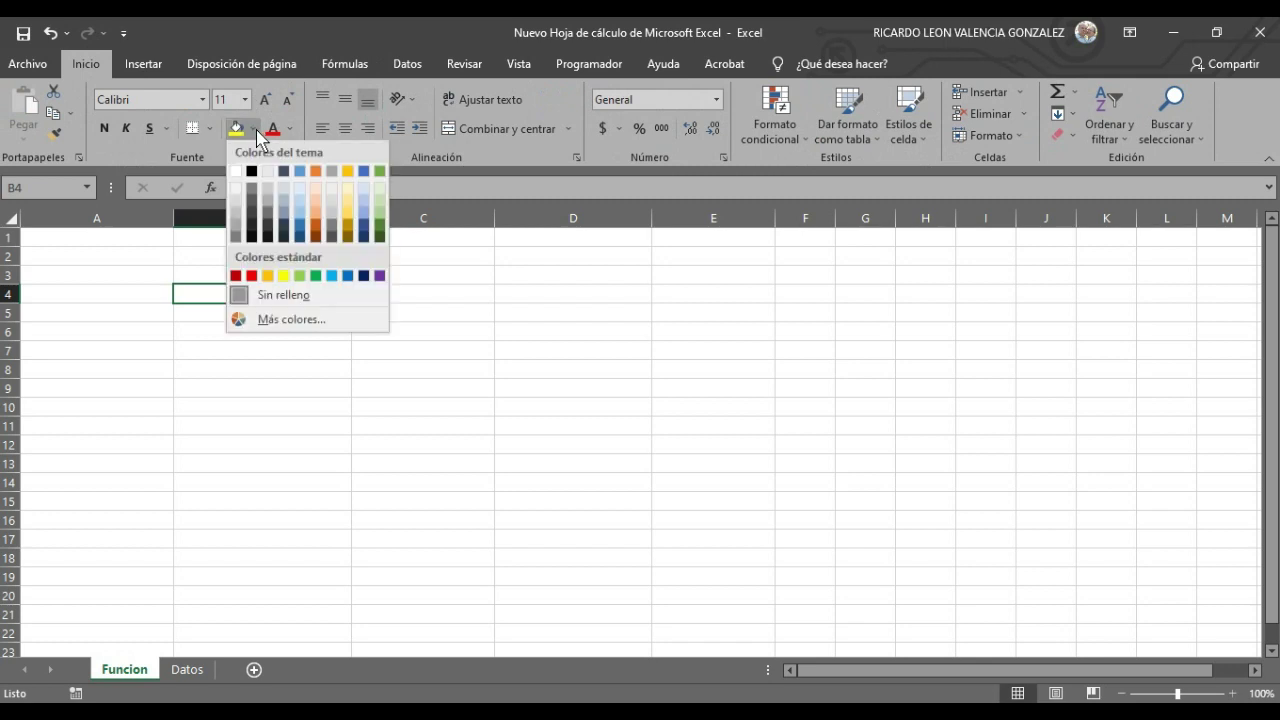
pyautogui.click(383, 222)
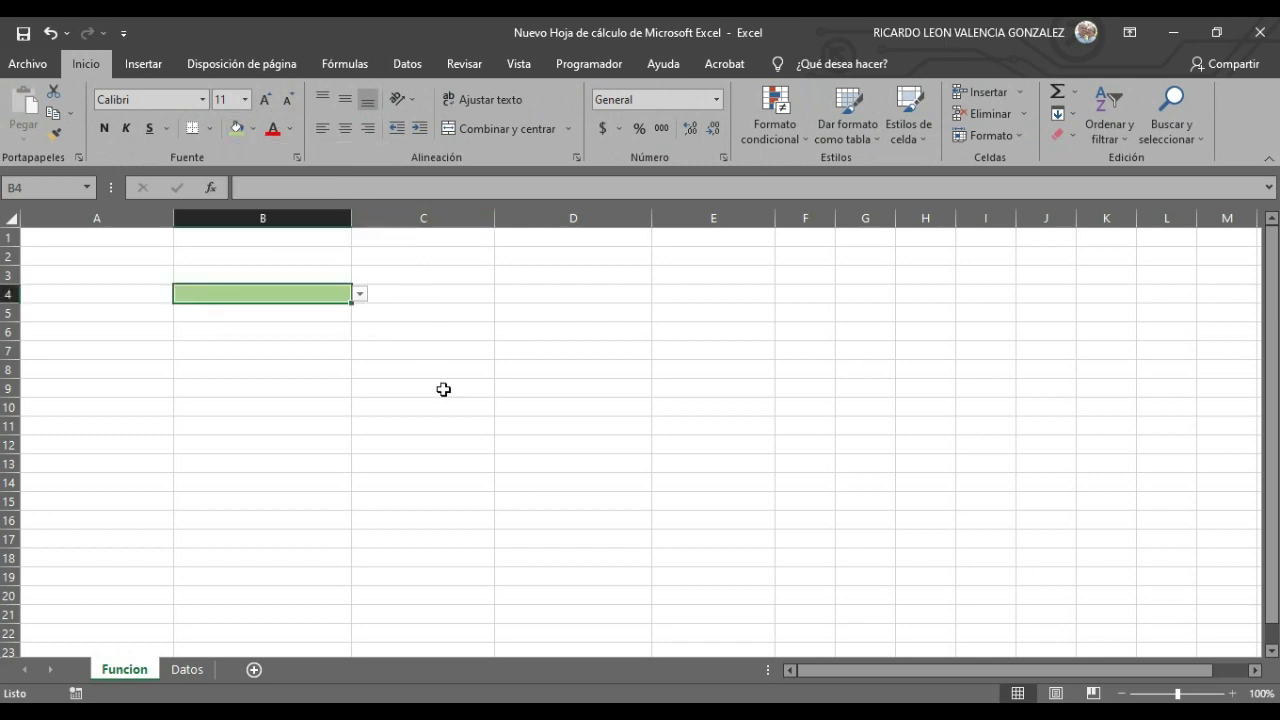
pyautogui.click(449, 398)
pyautogui.click(324, 288)
pyautogui.click(360, 293)
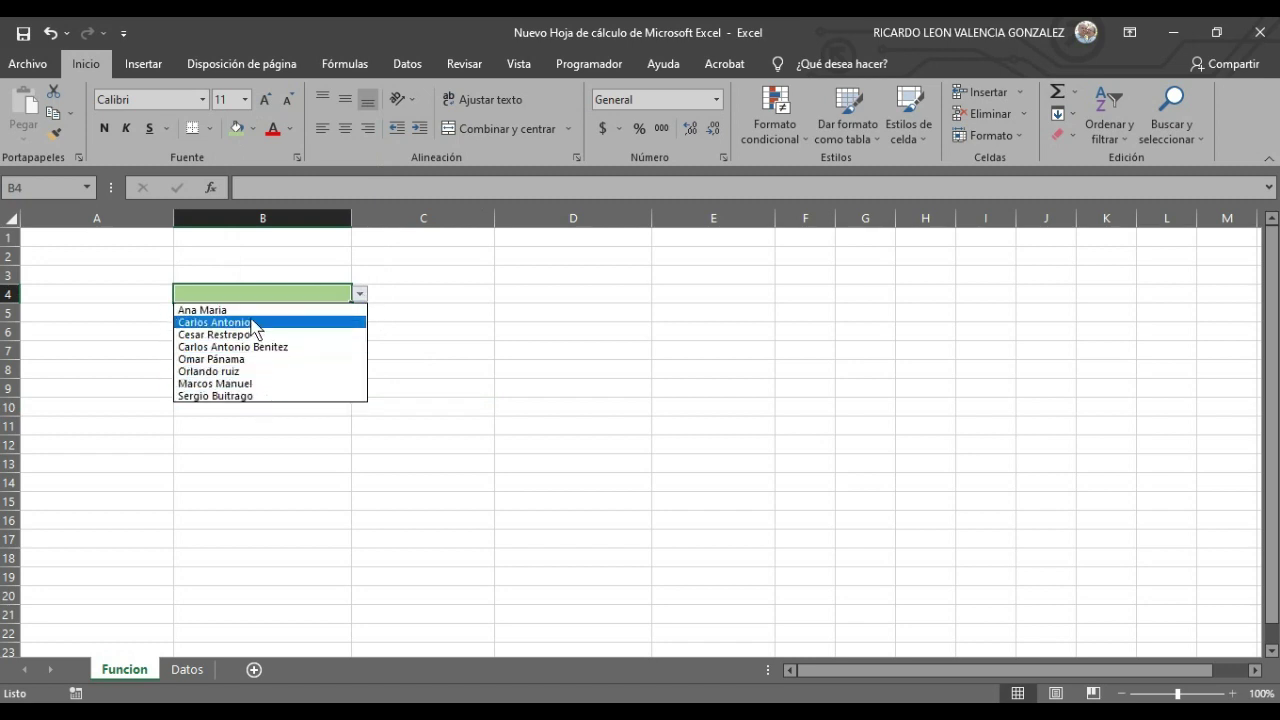
pyautogui.click(255, 322)
pyautogui.click(366, 295)
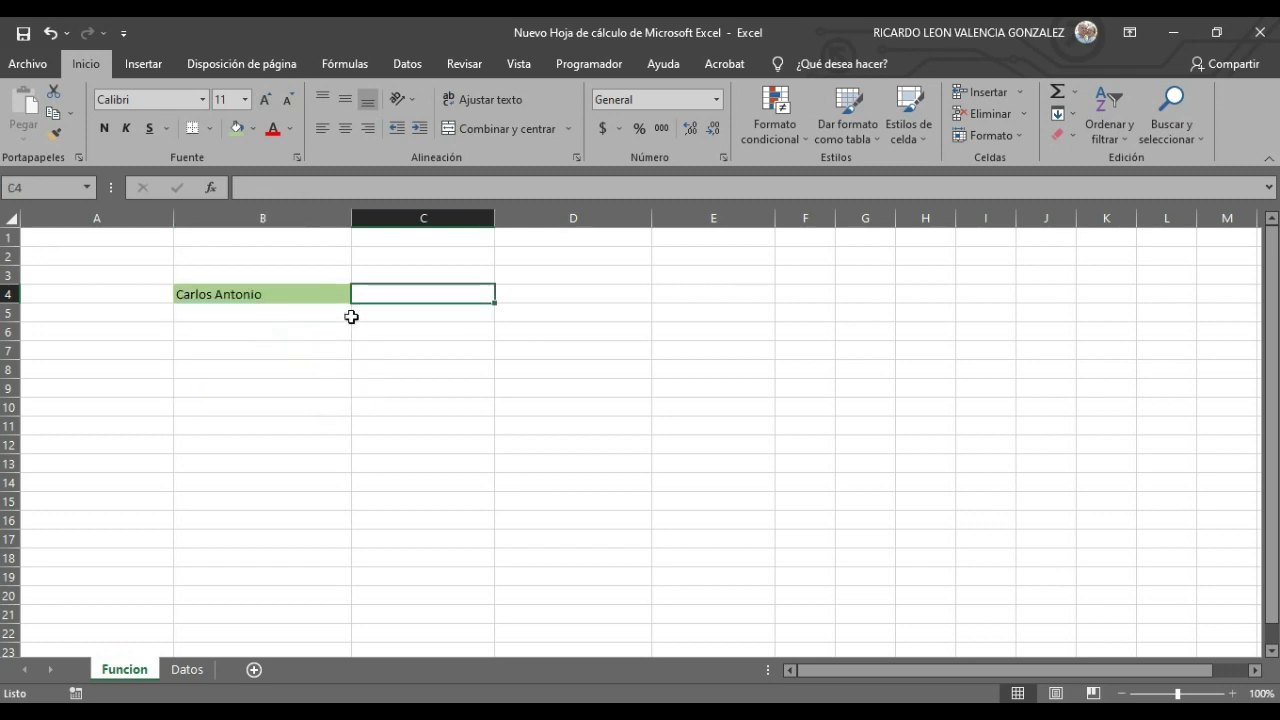
pyautogui.click(274, 283)
pyautogui.click(294, 295)
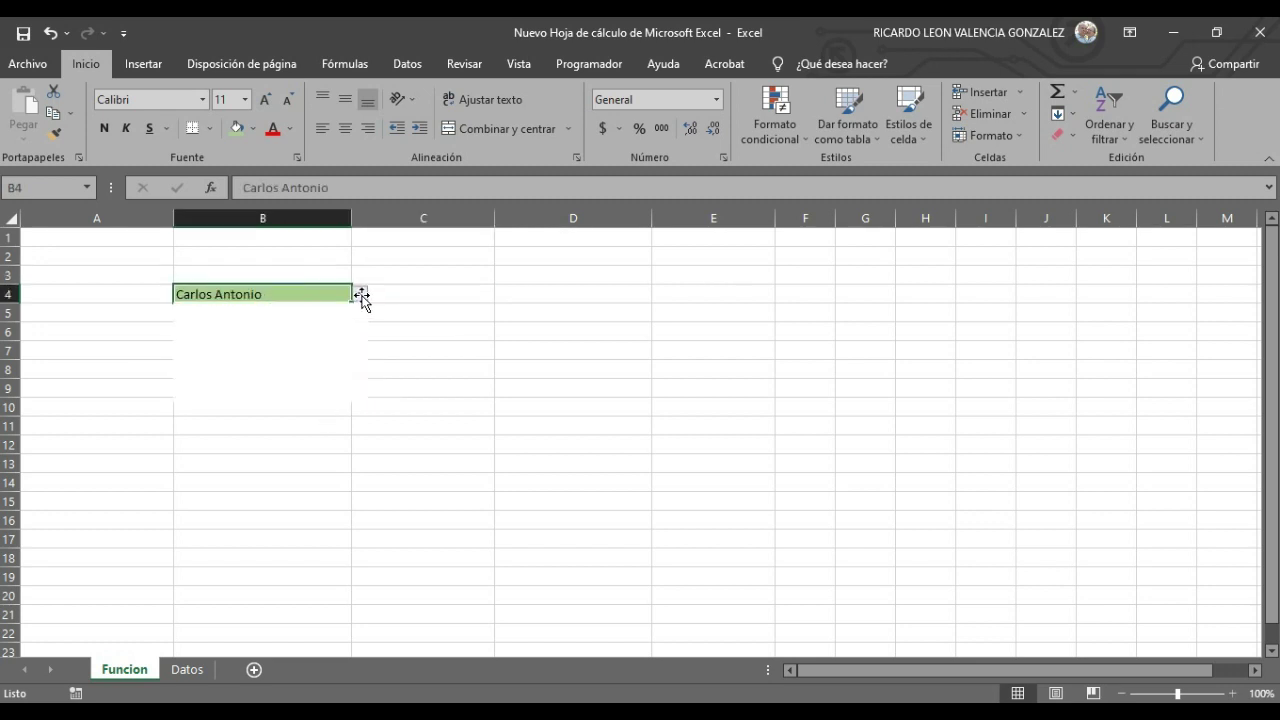
pyautogui.click(358, 294)
pyautogui.click(276, 371)
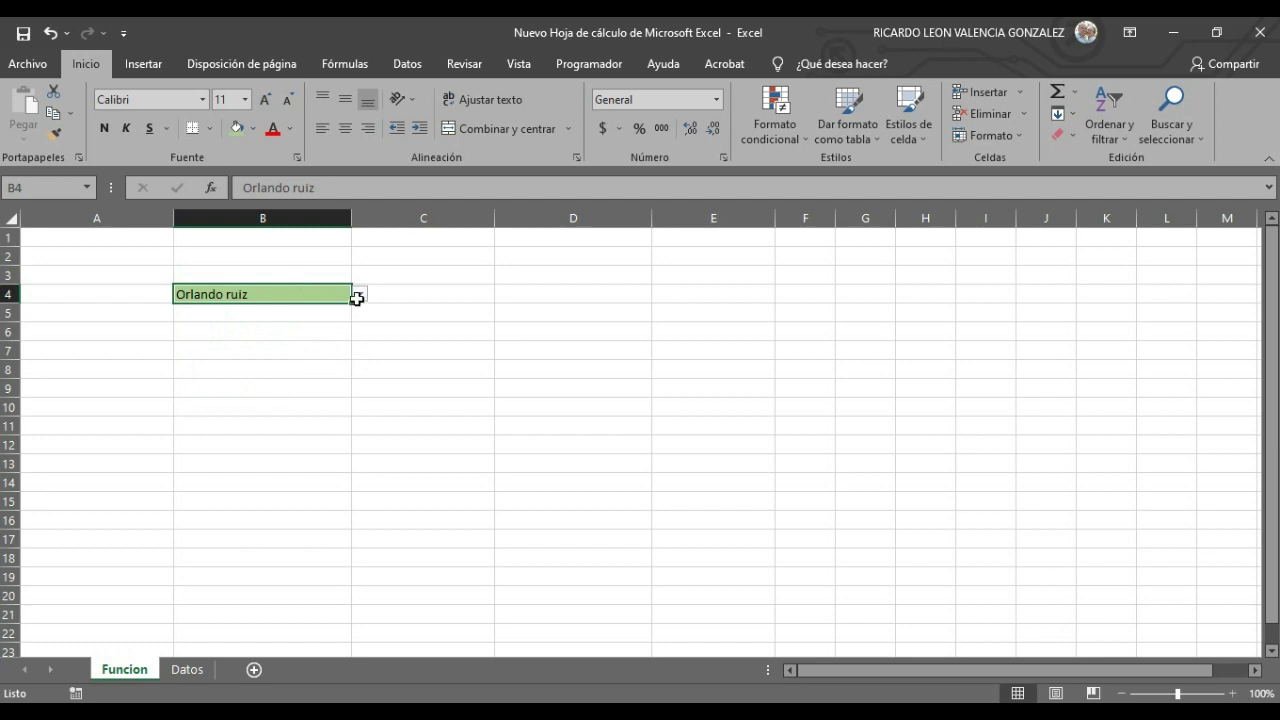
pyautogui.click(358, 294)
pyautogui.click(276, 396)
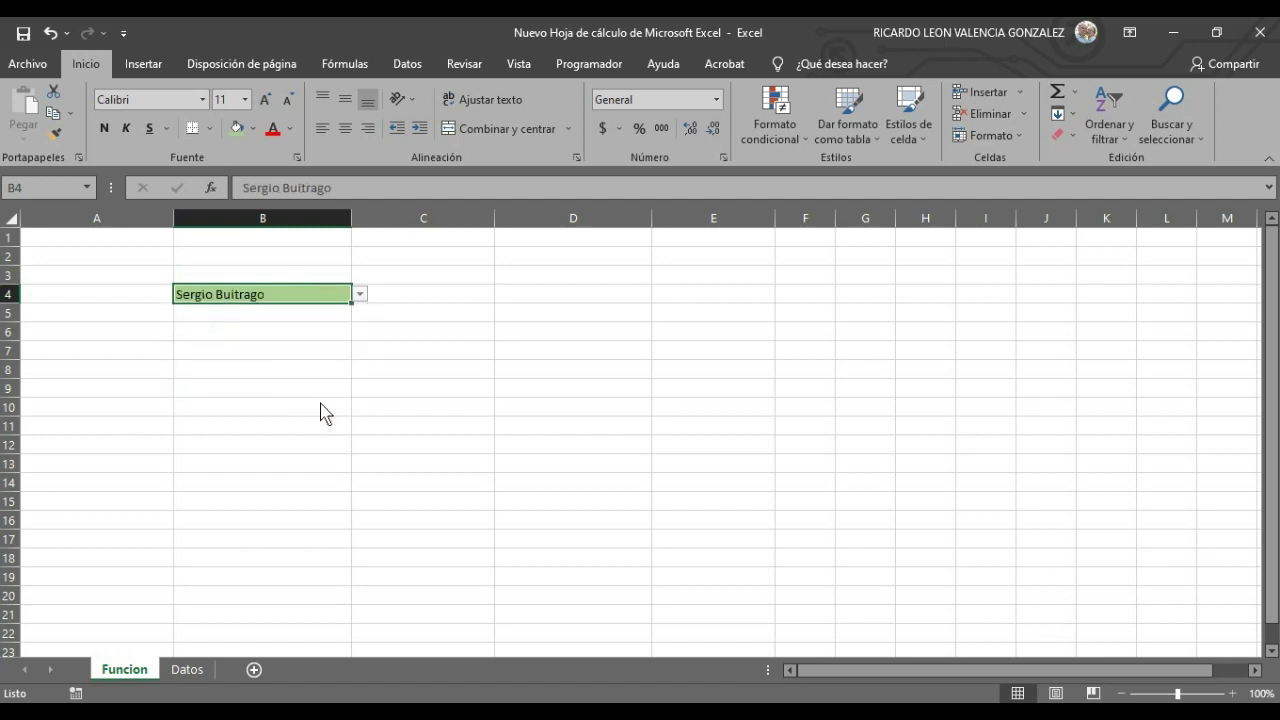
pyautogui.click(463, 420)
pyautogui.click(282, 294)
pyautogui.press('Delete')
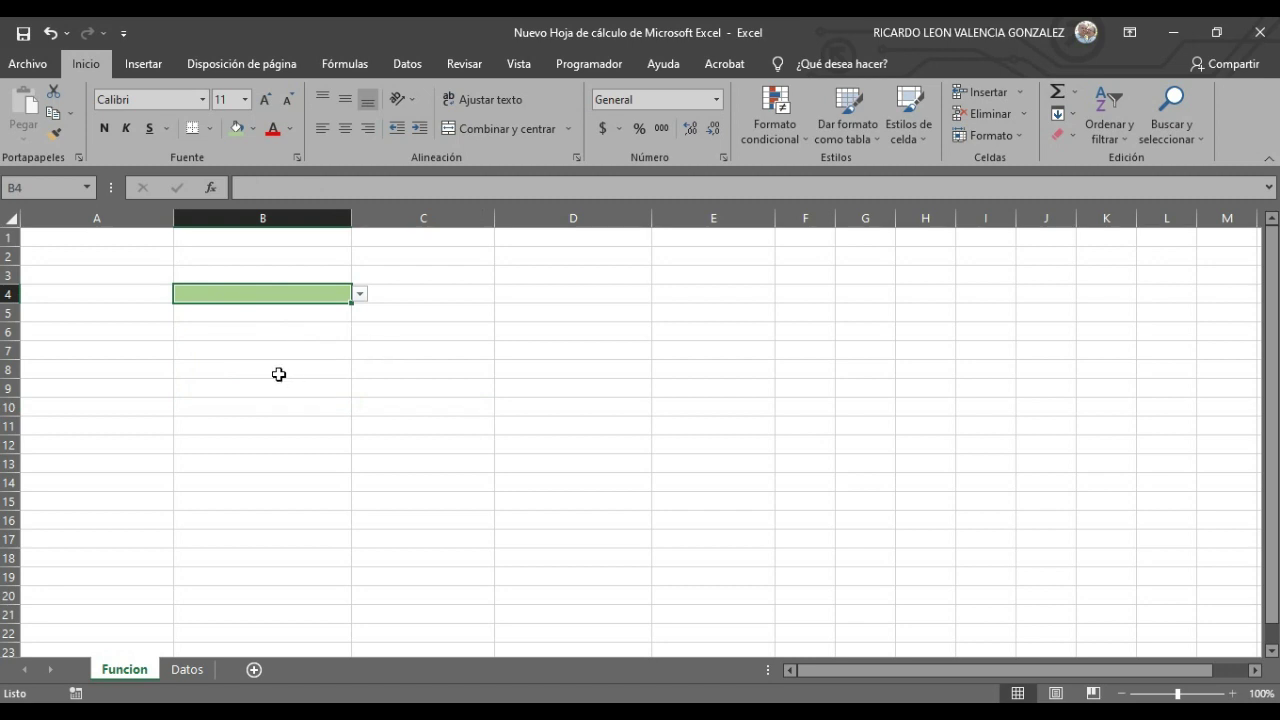
pyautogui.rightClick(260, 295)
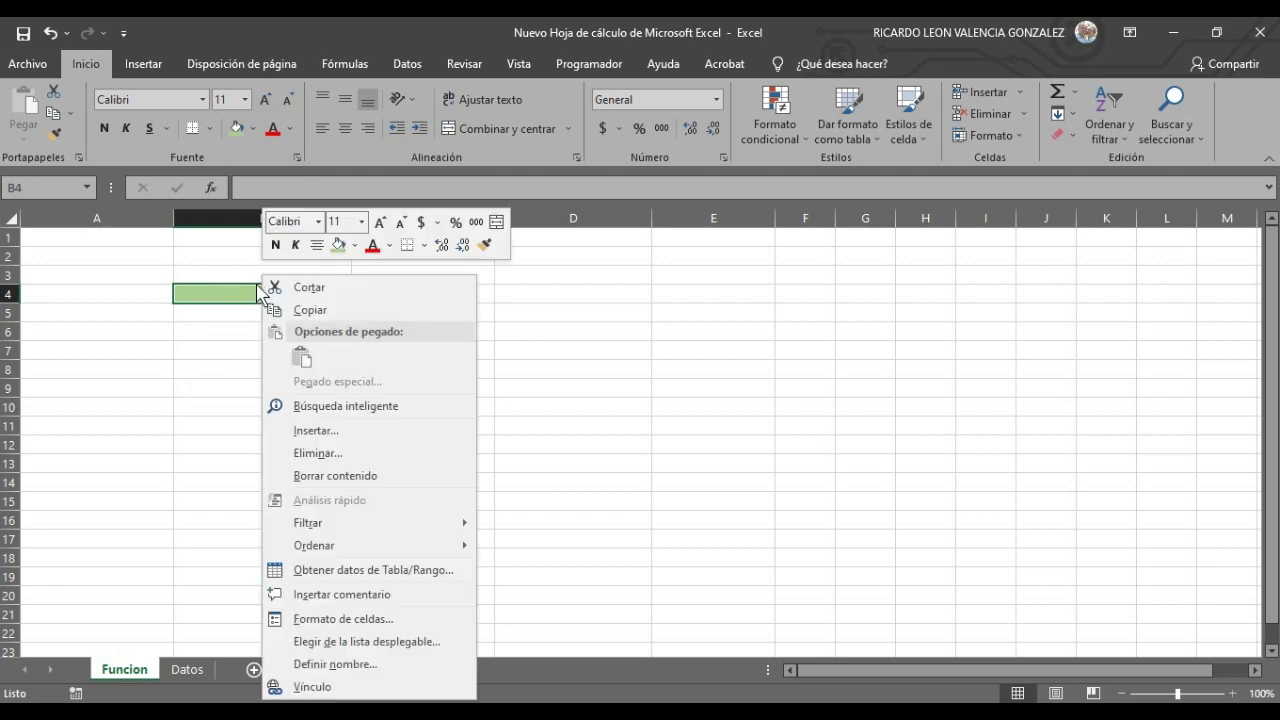
# Step: Delete the entire row 4 using Eliminar > Toda la fila
pyautogui.click(338, 455)
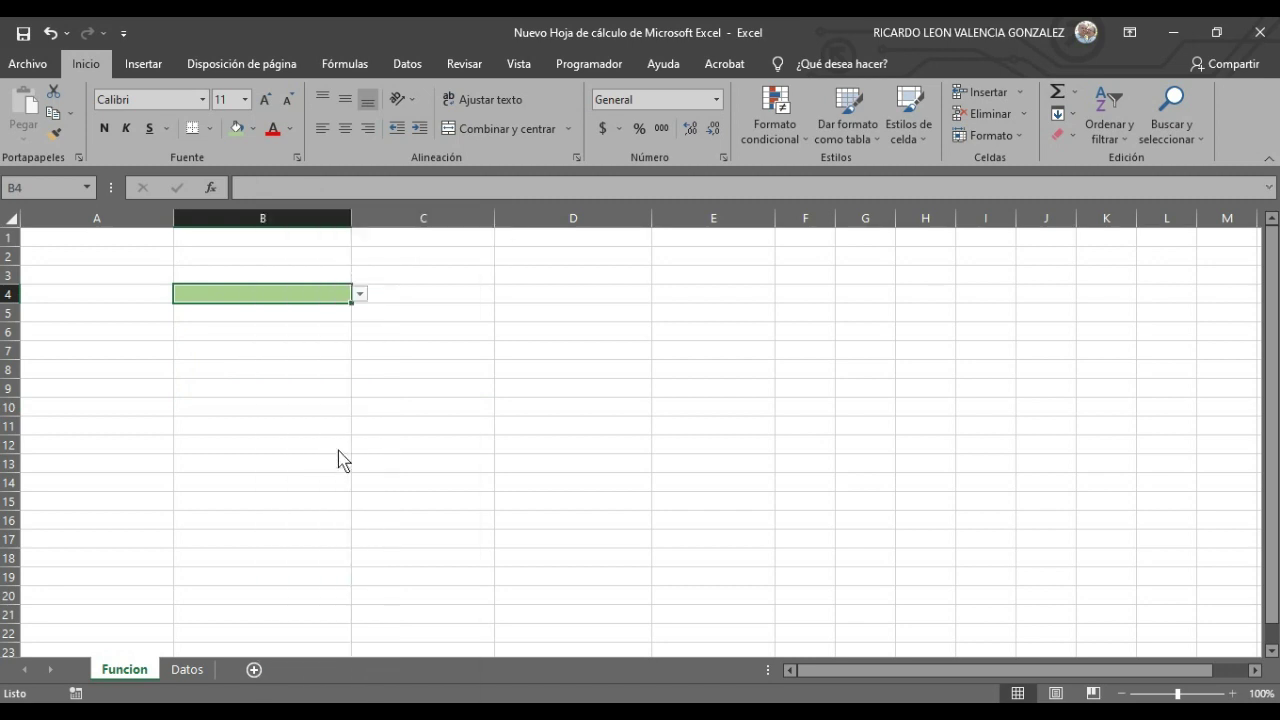
pyautogui.click(300, 454)
pyautogui.click(338, 505)
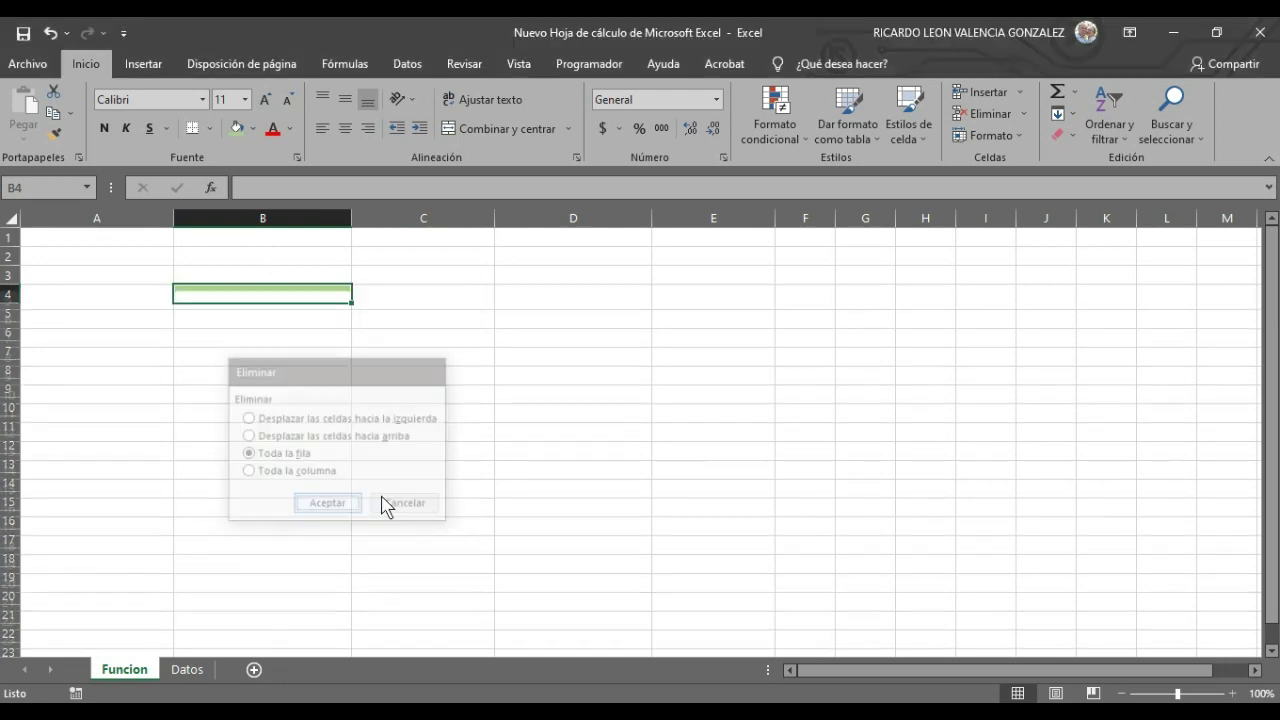
pyautogui.click(508, 447)
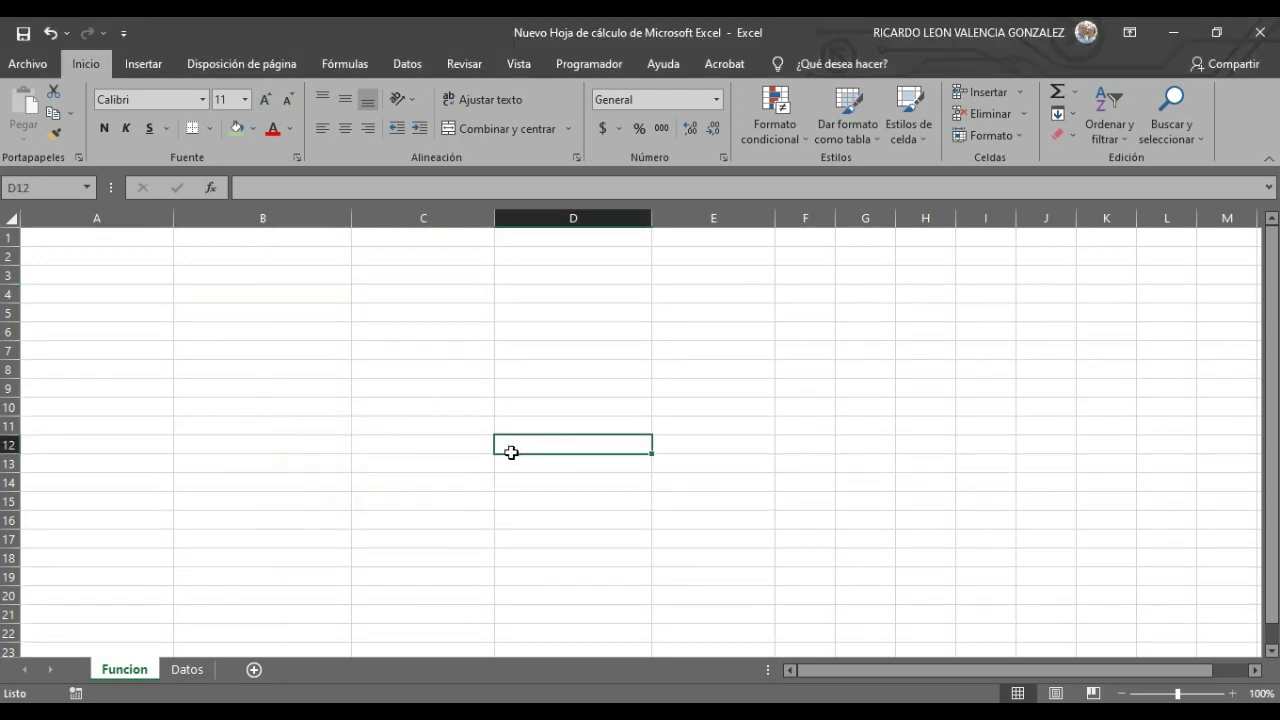
# Step: Give cell B5 a green Color de relleno
pyautogui.click(257, 316)
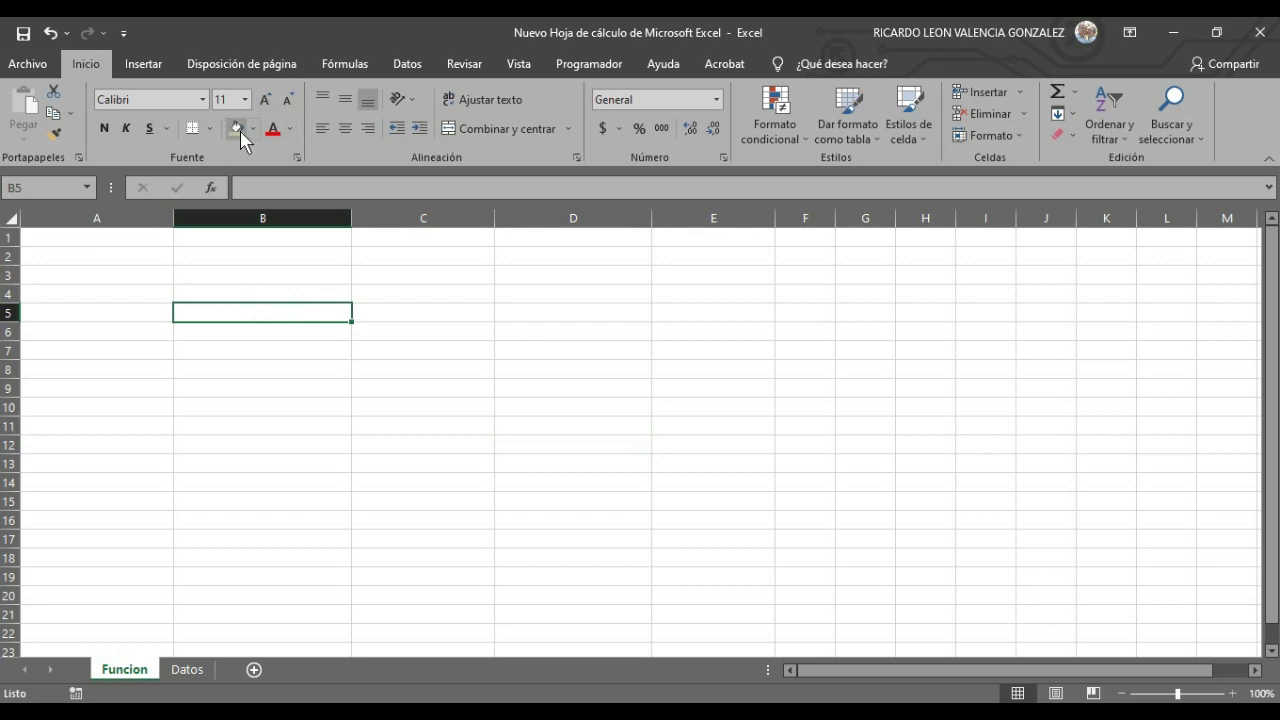
pyautogui.click(240, 130)
pyautogui.moveTo(305, 405); pyautogui.dragTo(310, 388)
pyautogui.click(296, 313)
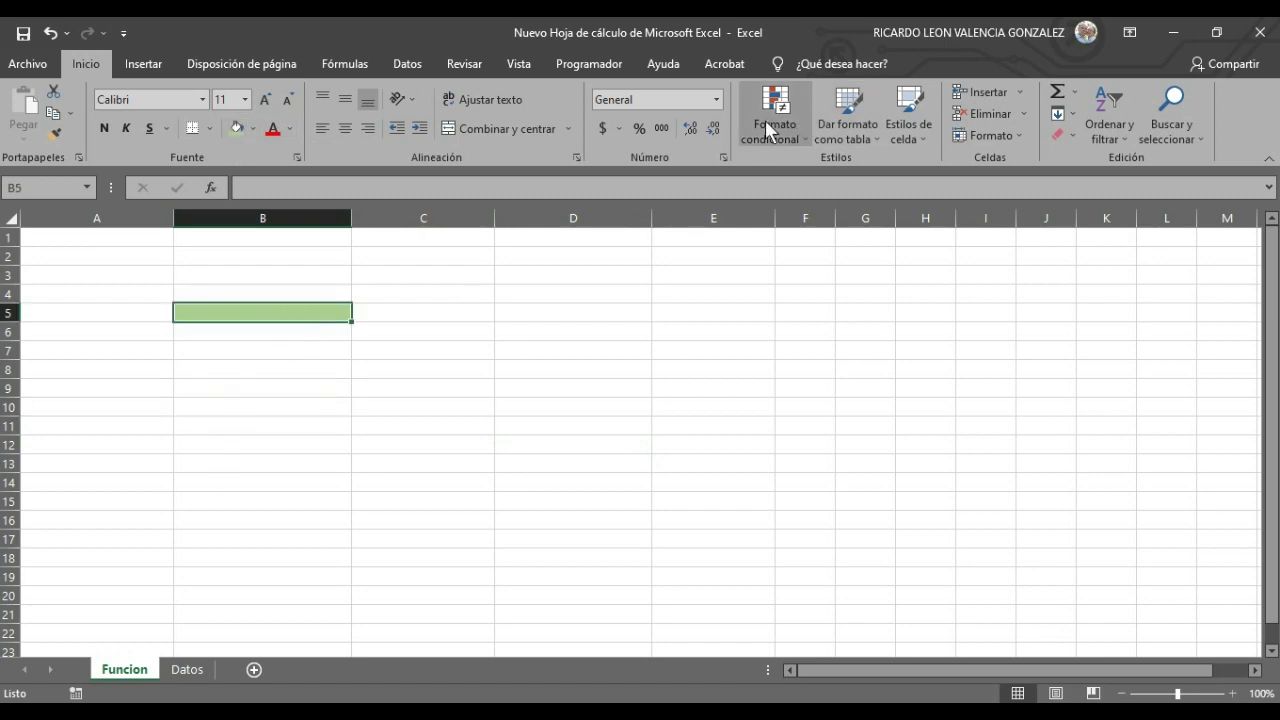
# Step: Open Validación de datos for B5, set Permitir to Lista, and collapse Origen
pyautogui.click(407, 66)
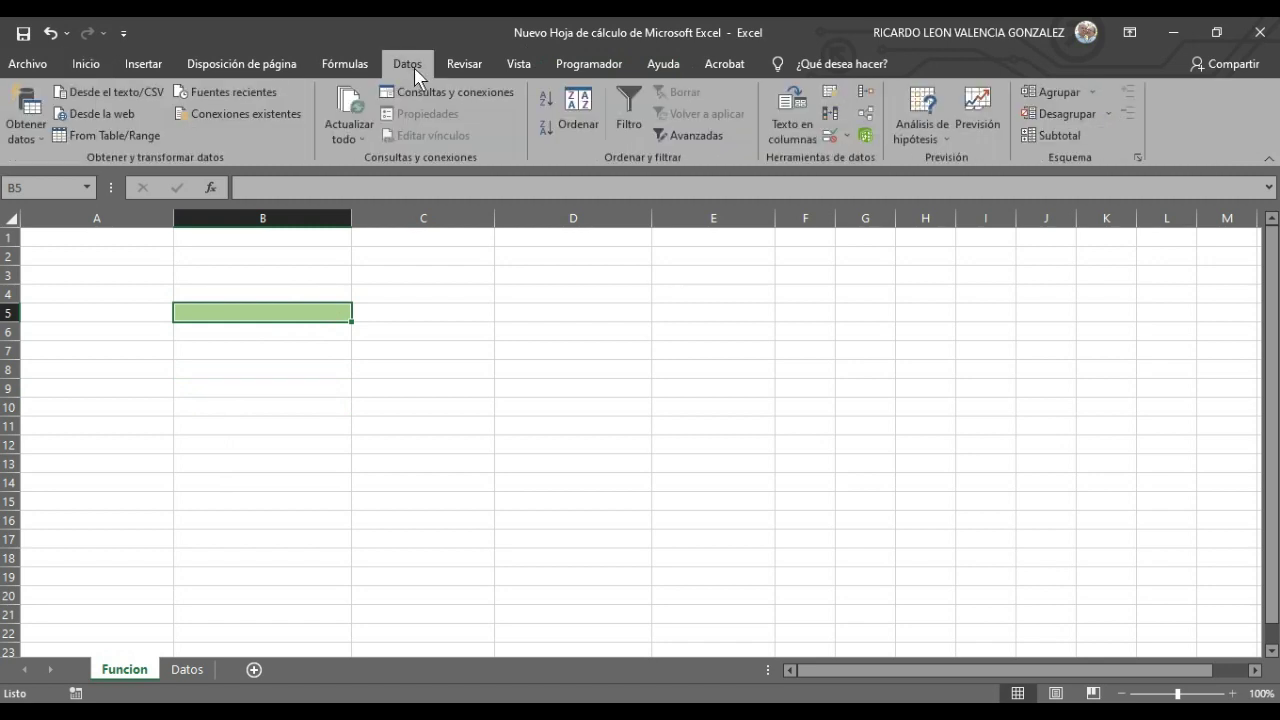
pyautogui.click(846, 137)
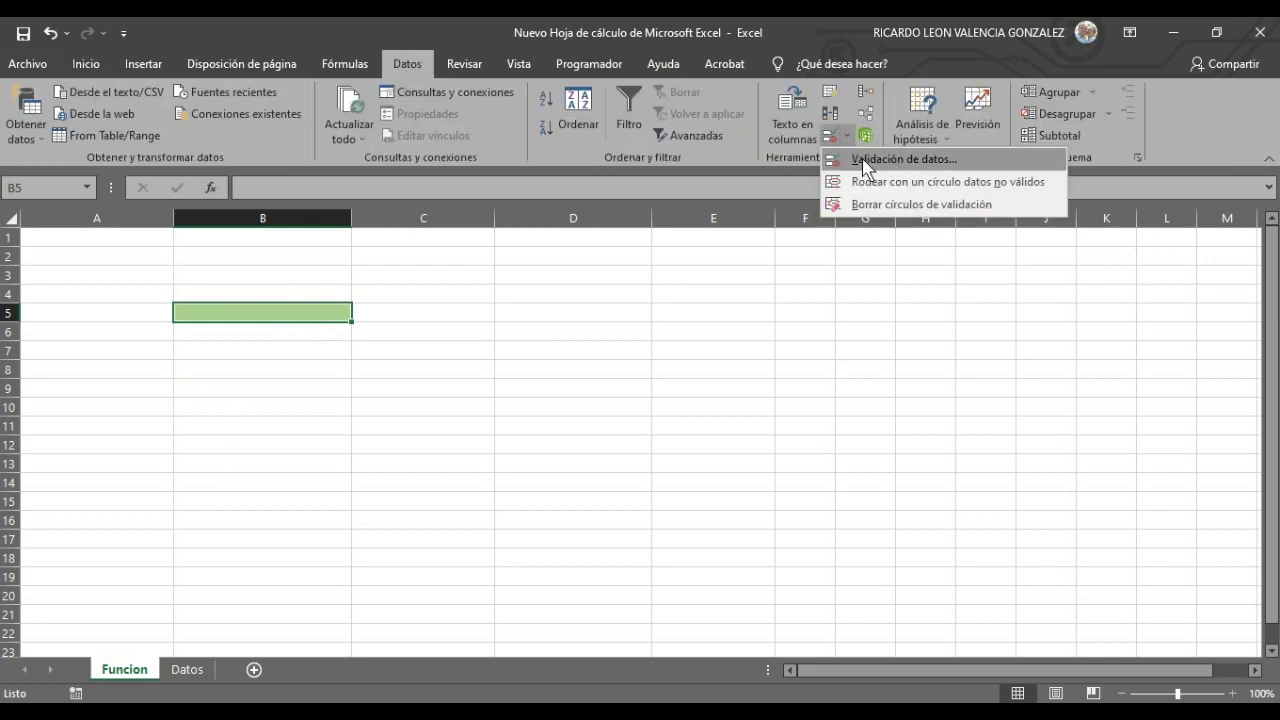
pyautogui.click(909, 160)
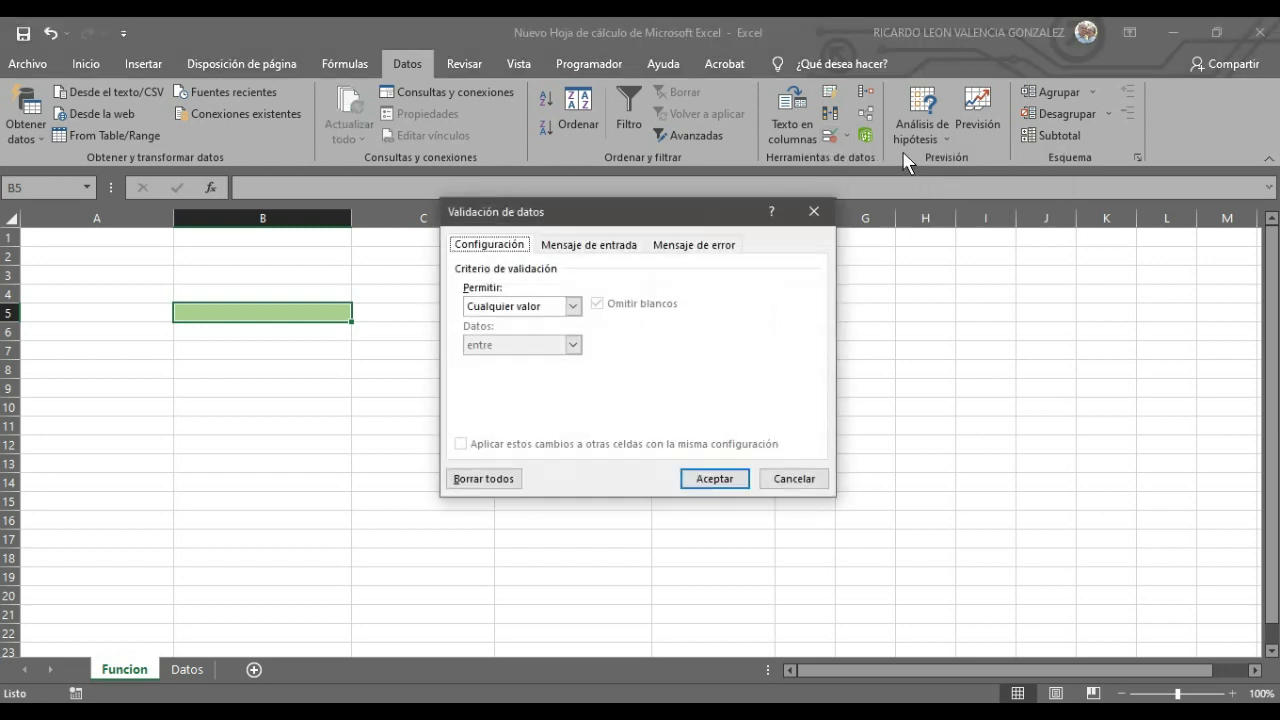
pyautogui.click(573, 306)
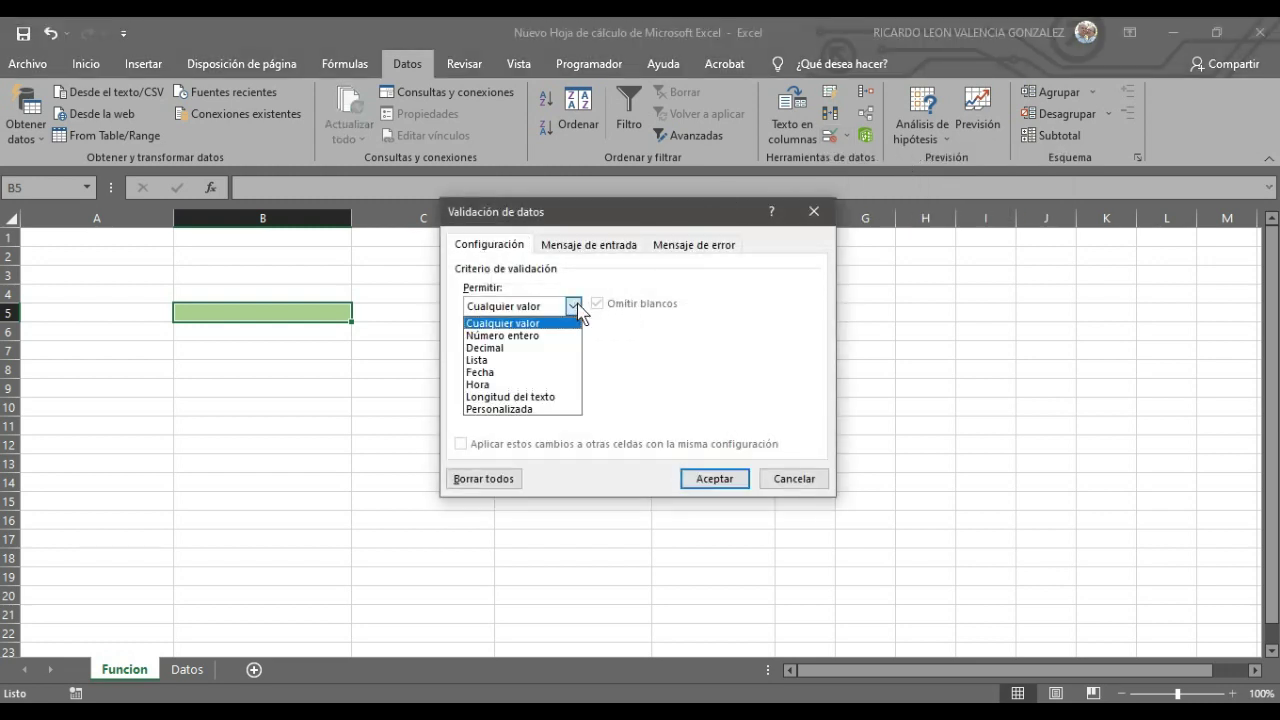
pyautogui.click(510, 360)
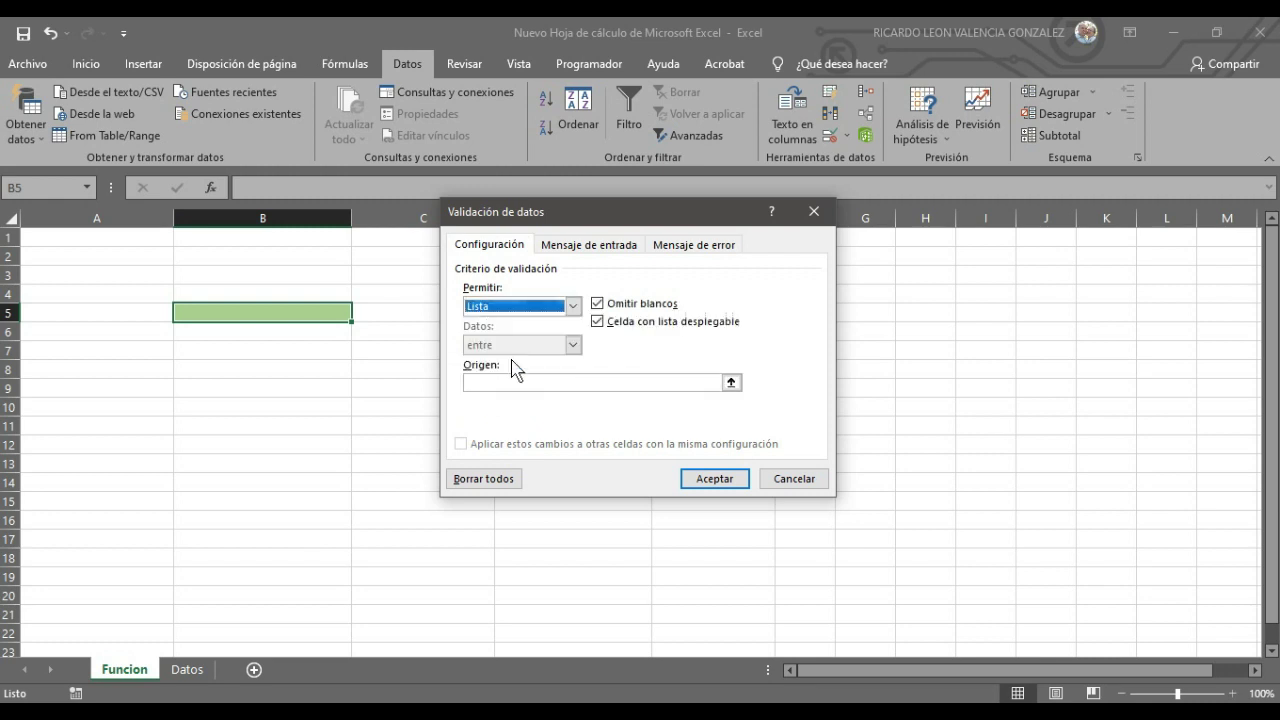
pyautogui.click(732, 382)
# Step: Set the list source to Datos!$A$2:$A$10 and confirm with Aceptar
pyautogui.click(187, 669)
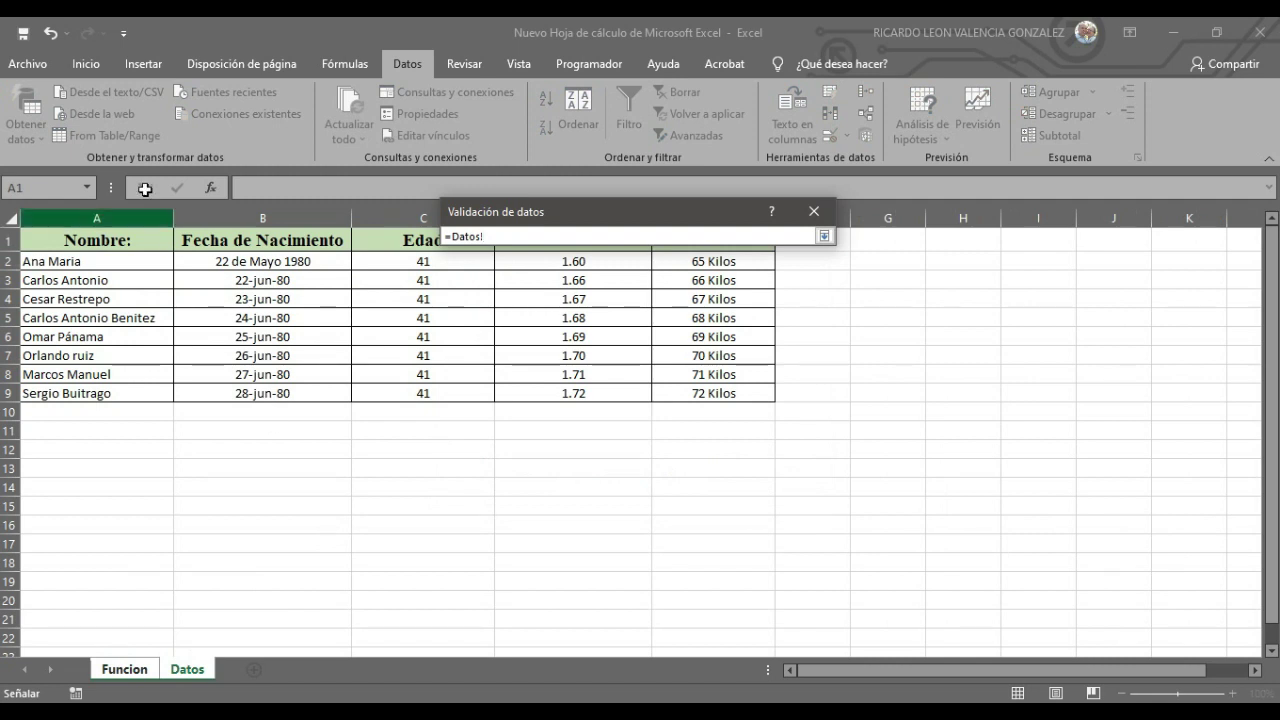
pyautogui.moveTo(131, 261)
pyautogui.mouseDown()
pyautogui.moveTo(94, 358)
pyautogui.moveTo(133, 382)
pyautogui.moveTo(133, 419)
pyautogui.mouseUp()
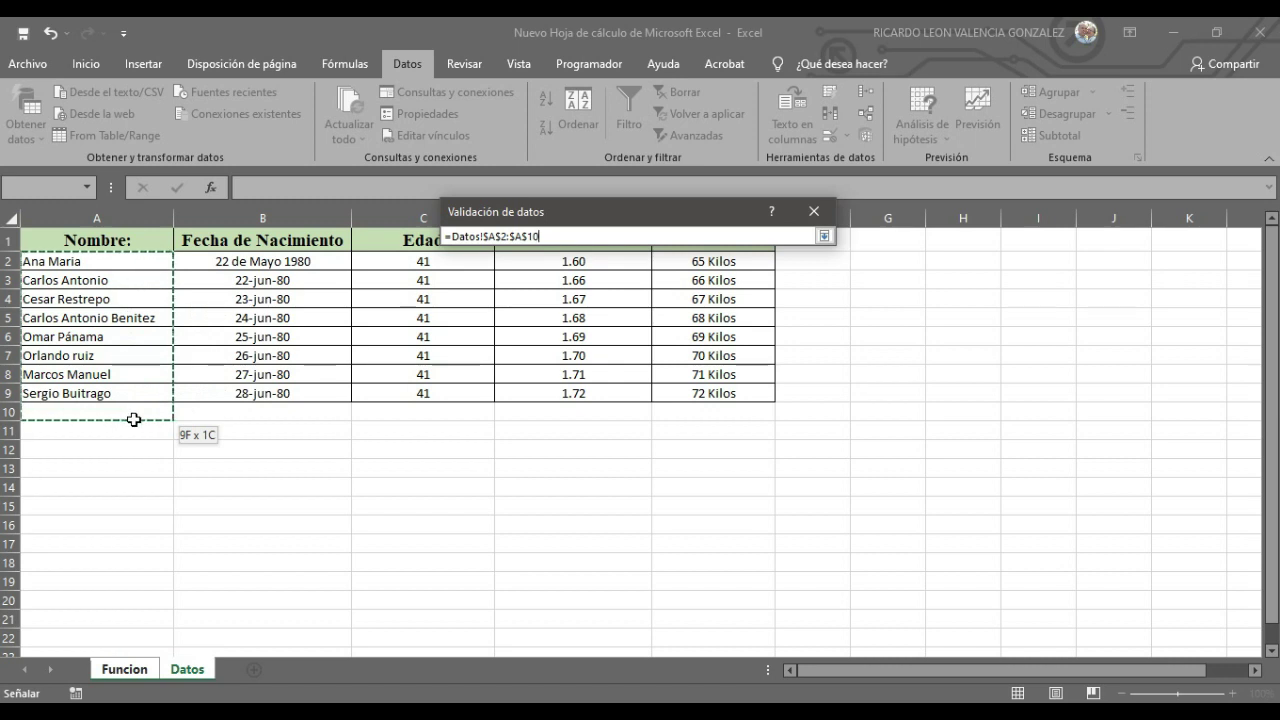
pyautogui.moveTo(133, 419); pyautogui.dragTo(135, 420)
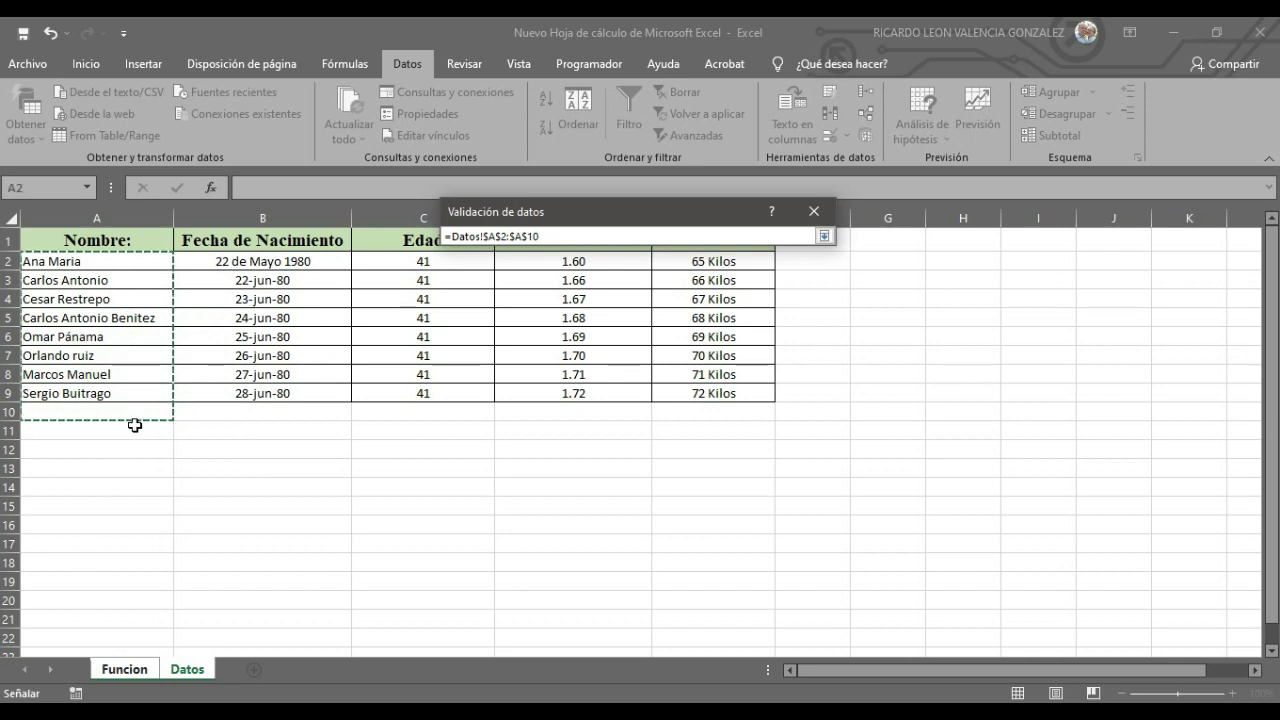
pyautogui.press('Return')
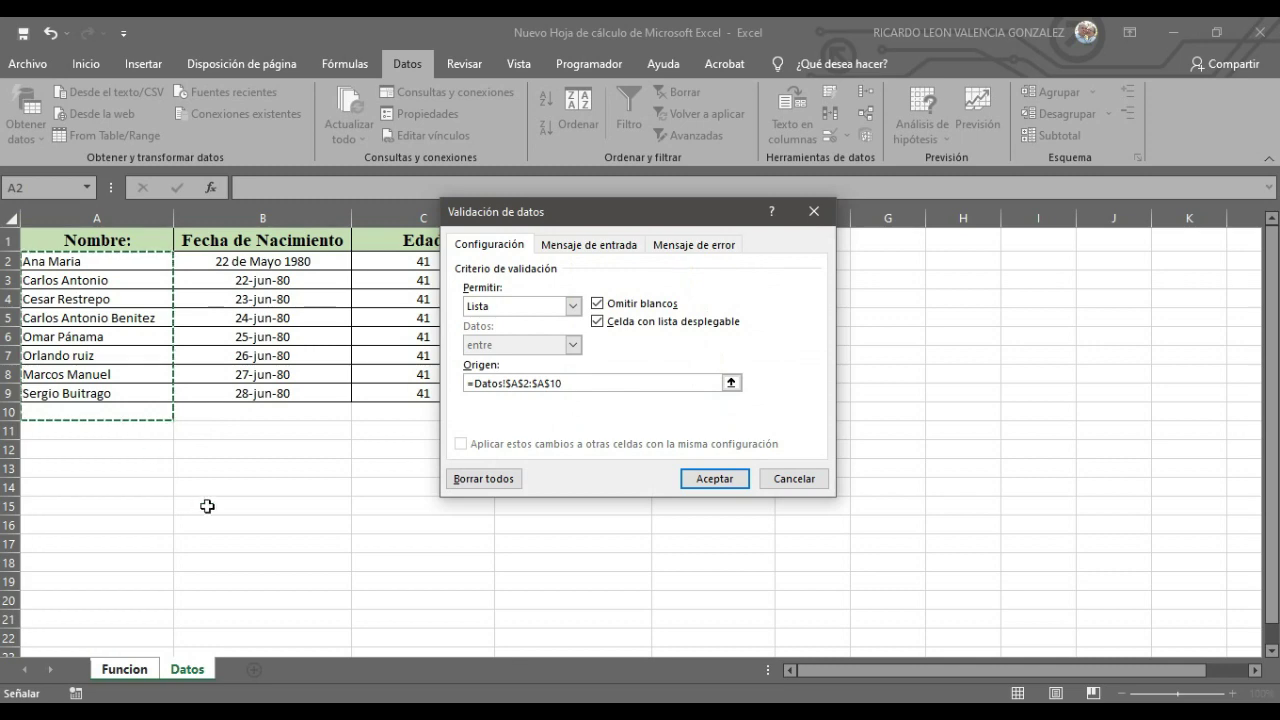
pyautogui.click(712, 480)
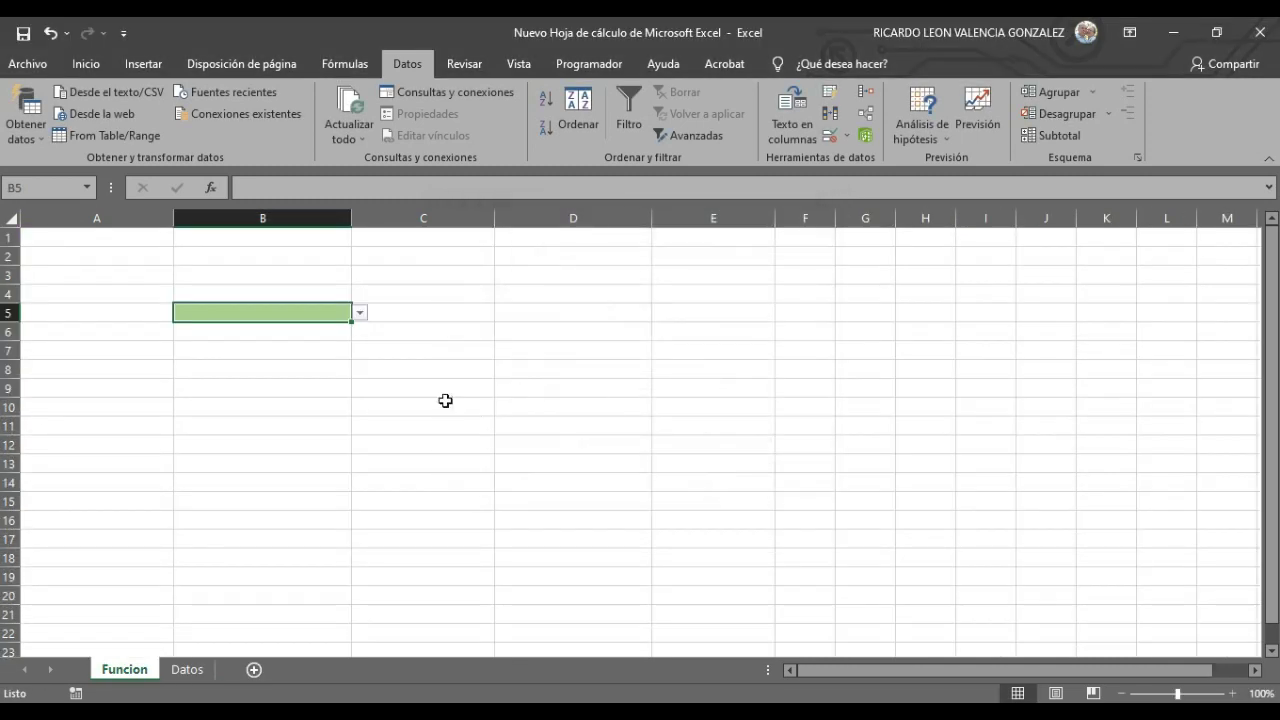
# Step: Open B5's name list, scroll down the sheet, and reselect B5
pyautogui.click(364, 314)
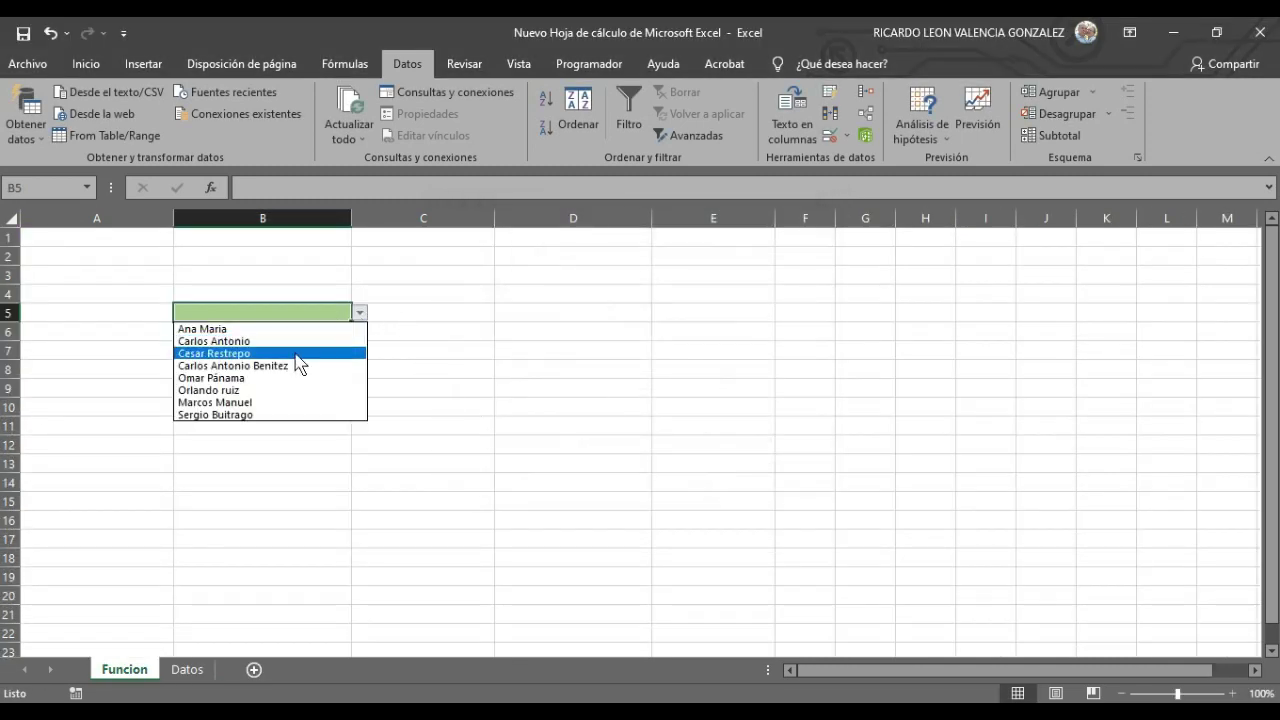
pyautogui.scroll(-1, 265, 438)
pyautogui.scroll(-4, 265, 438)
pyautogui.click(271, 298)
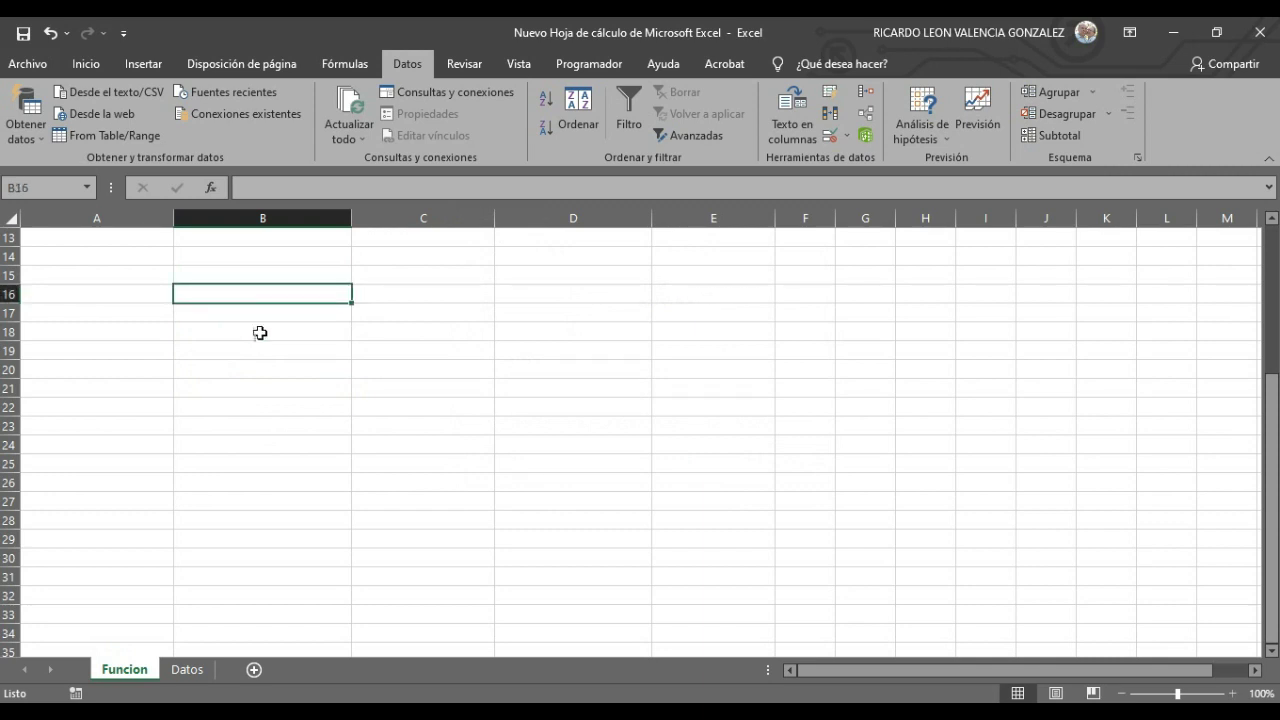
pyautogui.scroll(4, 275, 360)
pyautogui.click(294, 288)
pyautogui.click(297, 311)
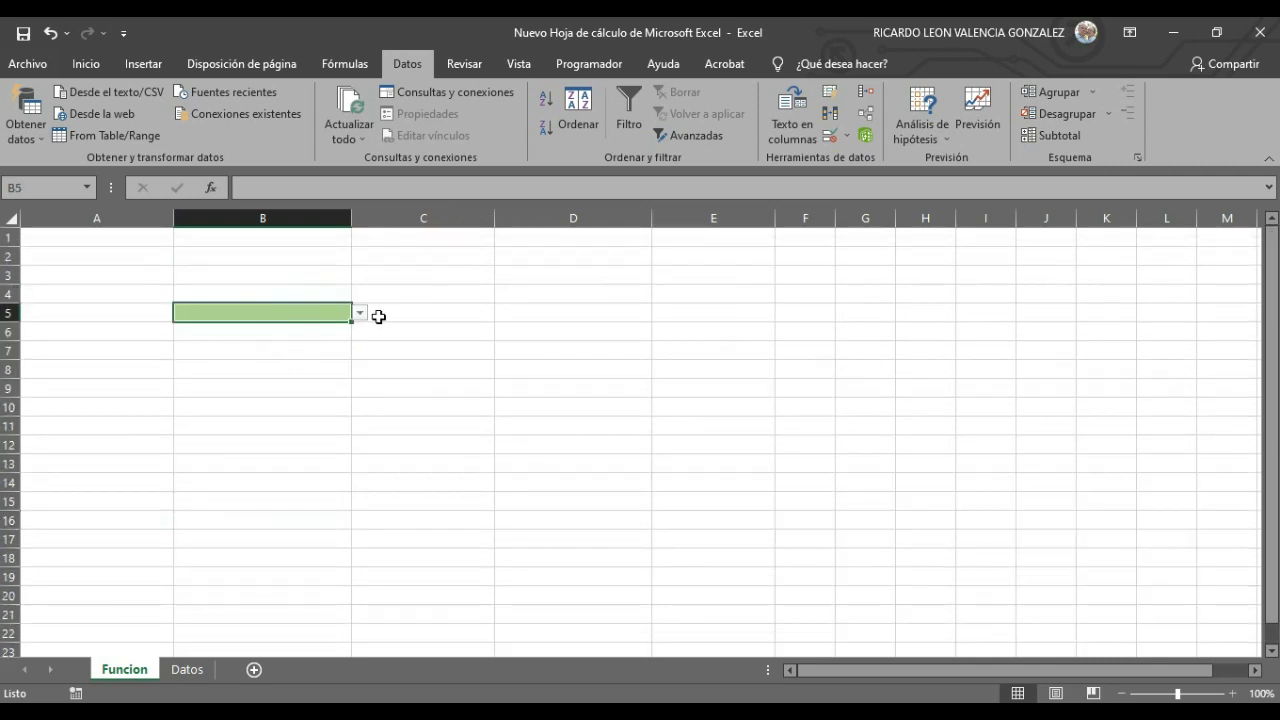
# Step: Pick the last, another, then the first name, ending with the third name in B5
pyautogui.click(362, 312)
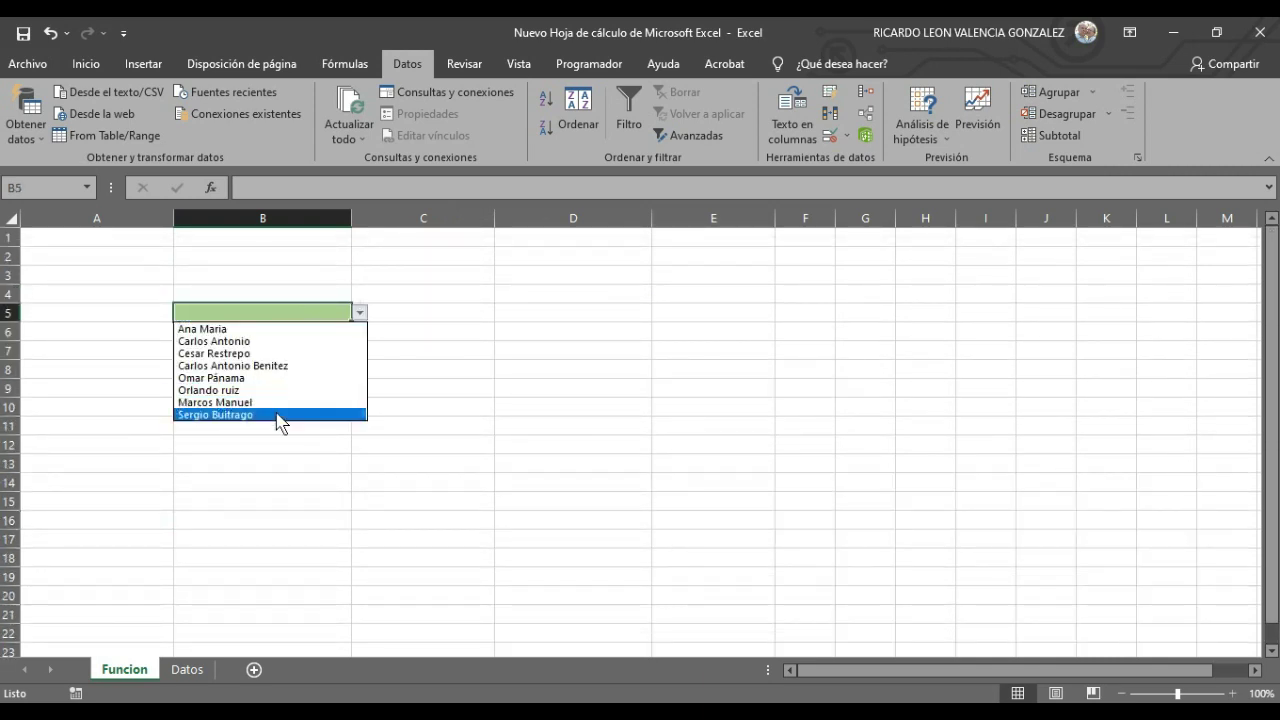
pyautogui.click(281, 418)
pyautogui.click(360, 313)
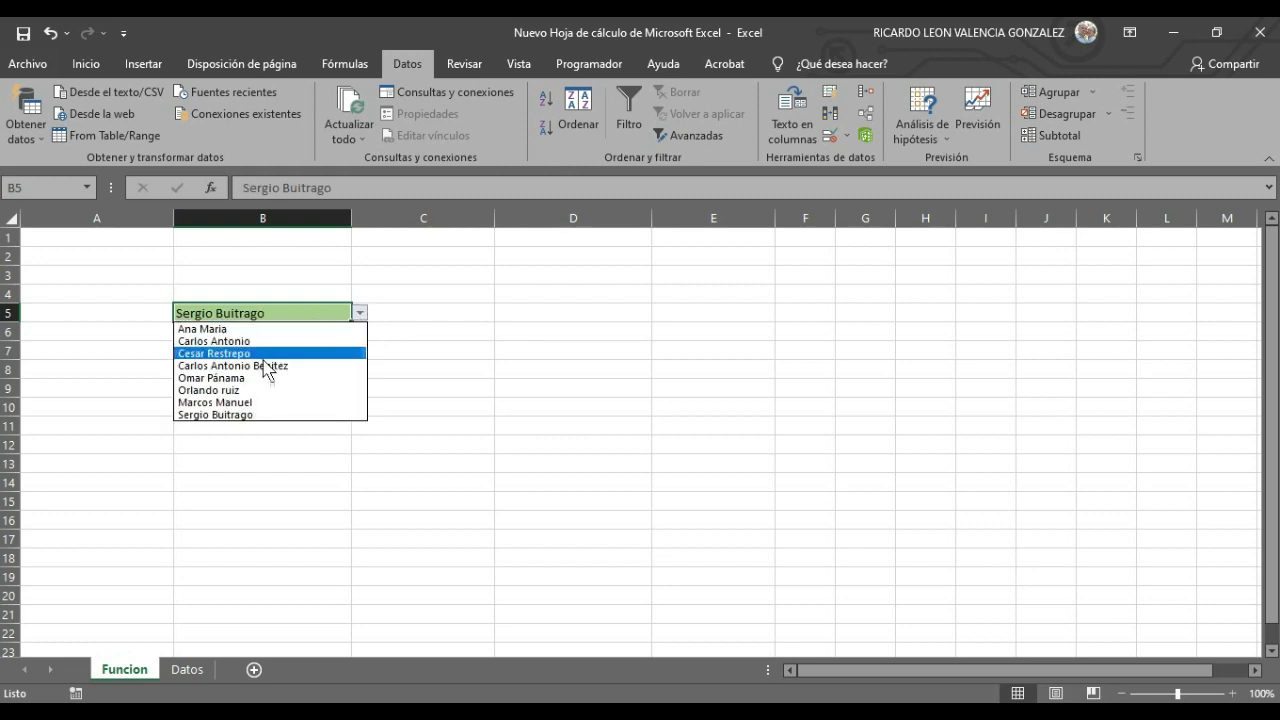
pyautogui.click(240, 398)
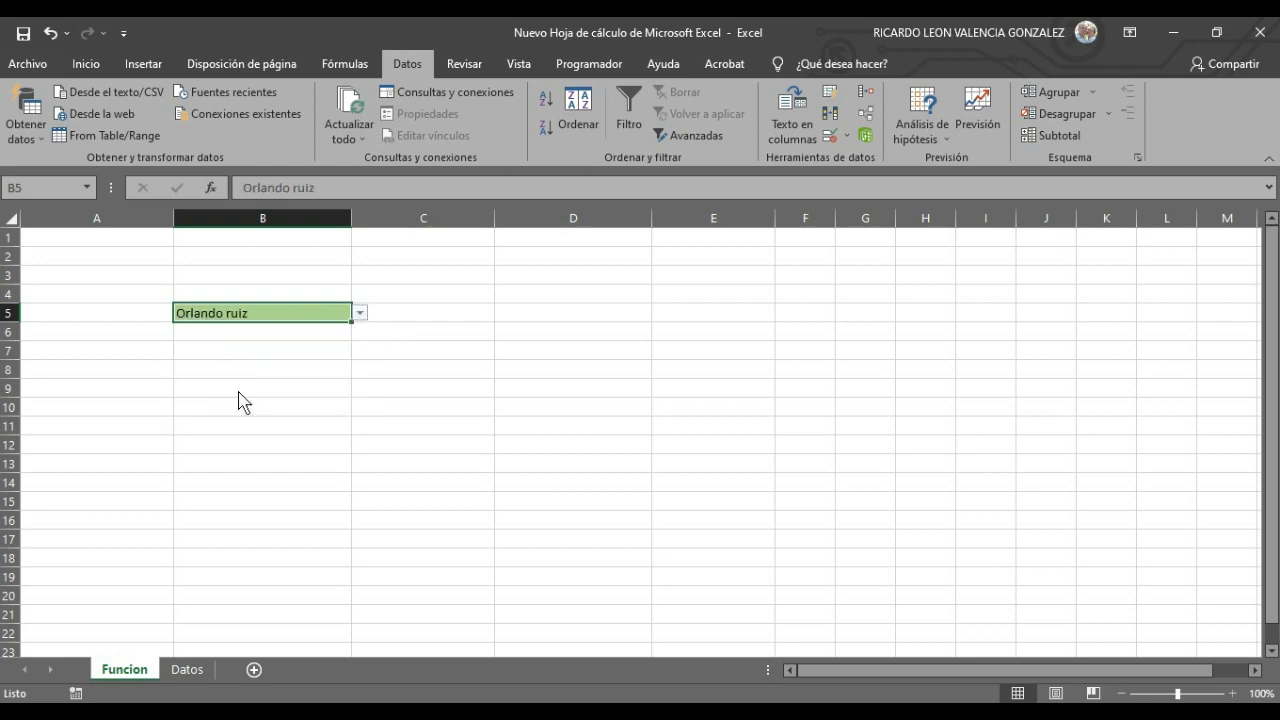
pyautogui.click(360, 313)
pyautogui.click(230, 330)
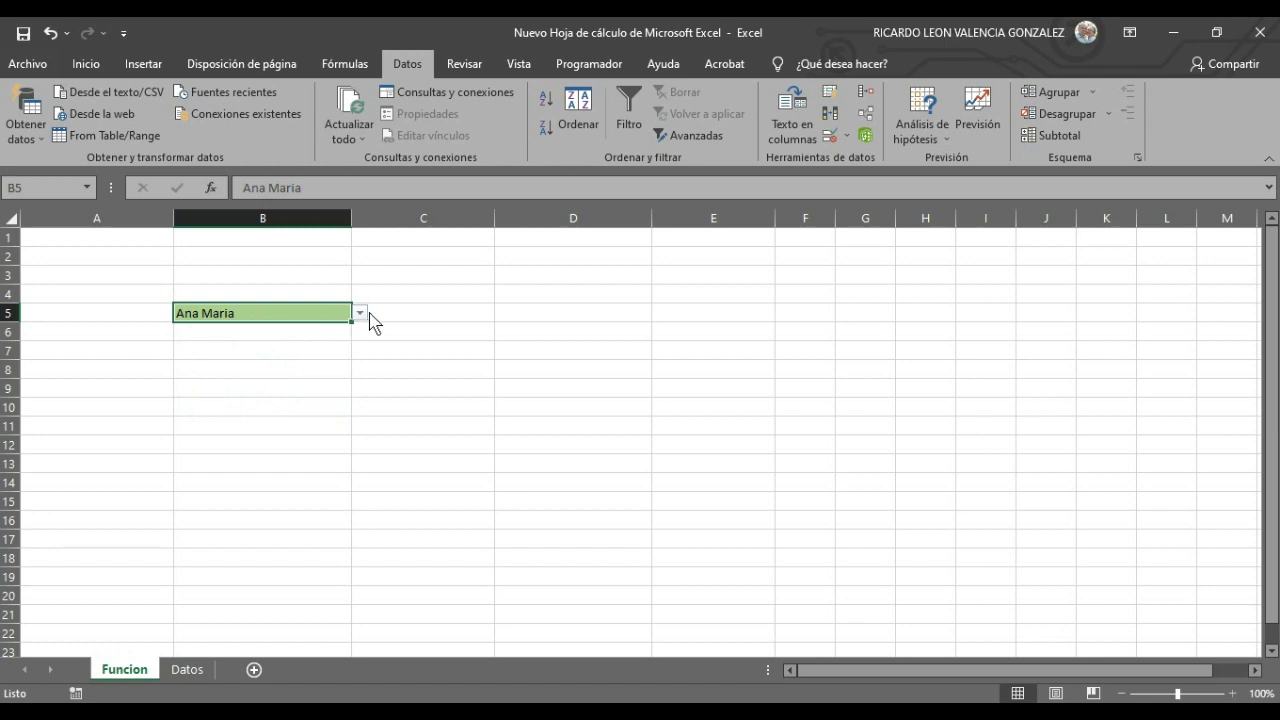
pyautogui.click(360, 320)
pyautogui.click(329, 317)
pyautogui.click(360, 313)
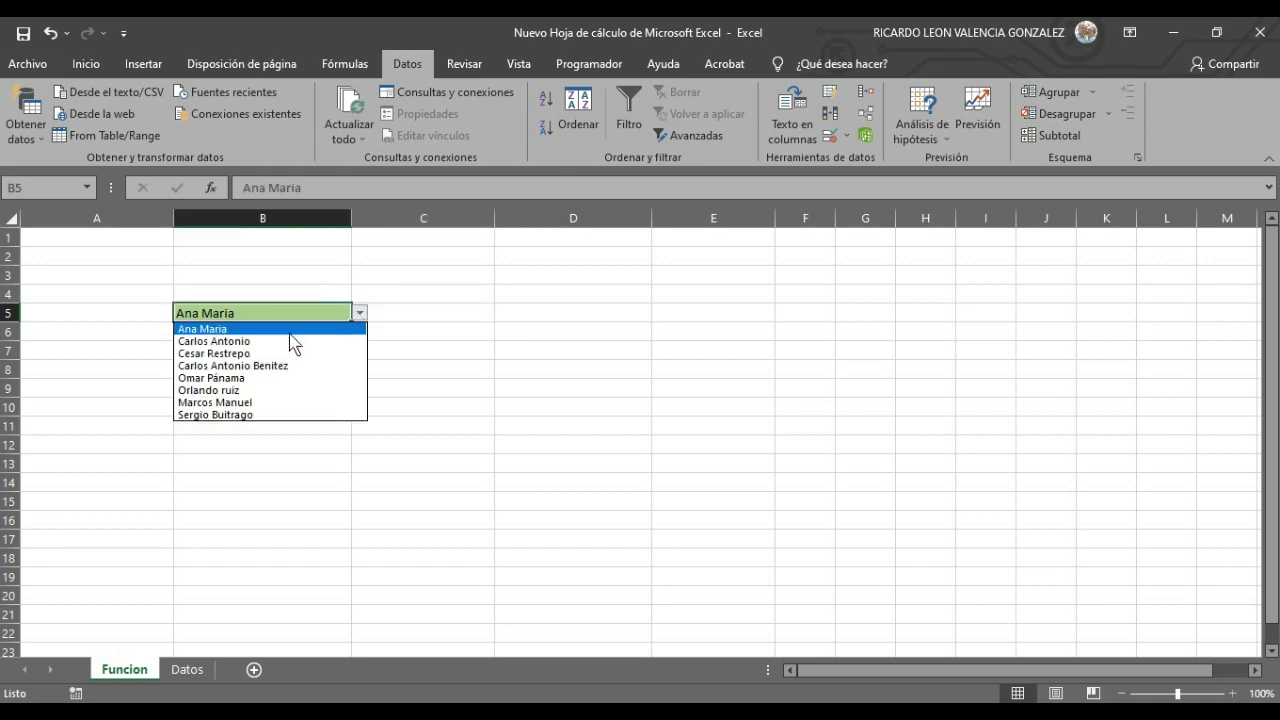
pyautogui.click(290, 353)
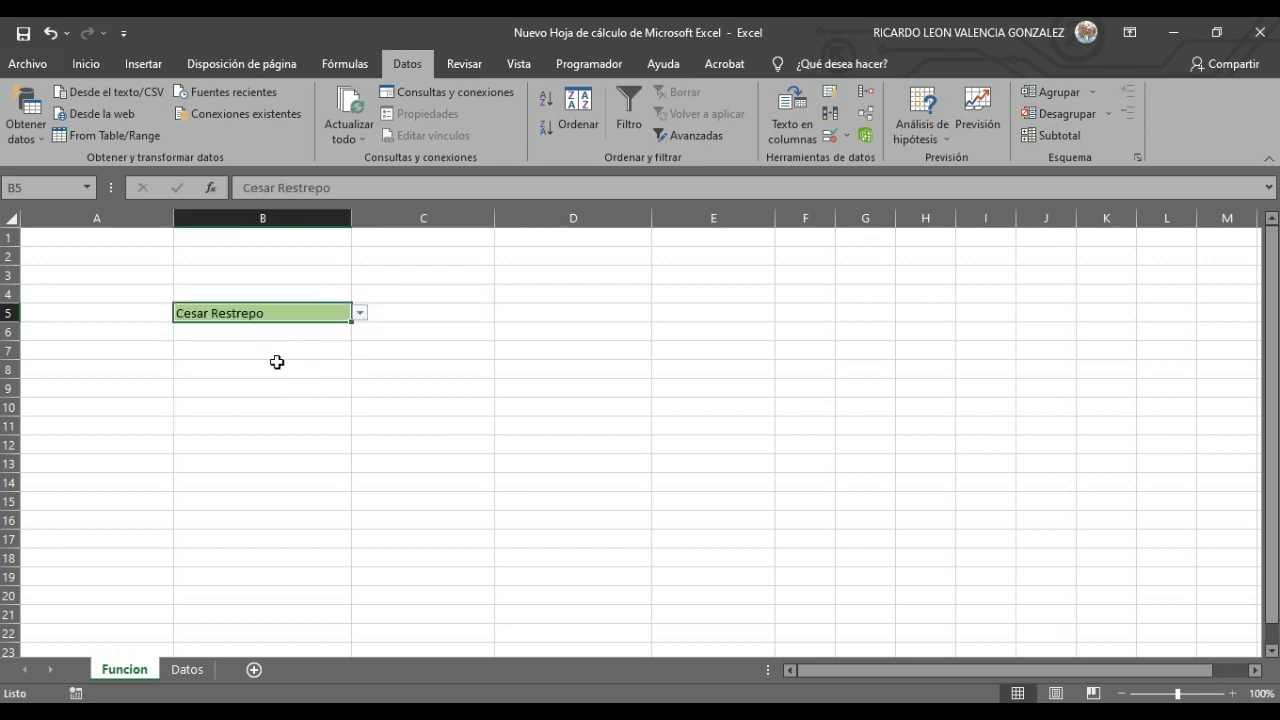